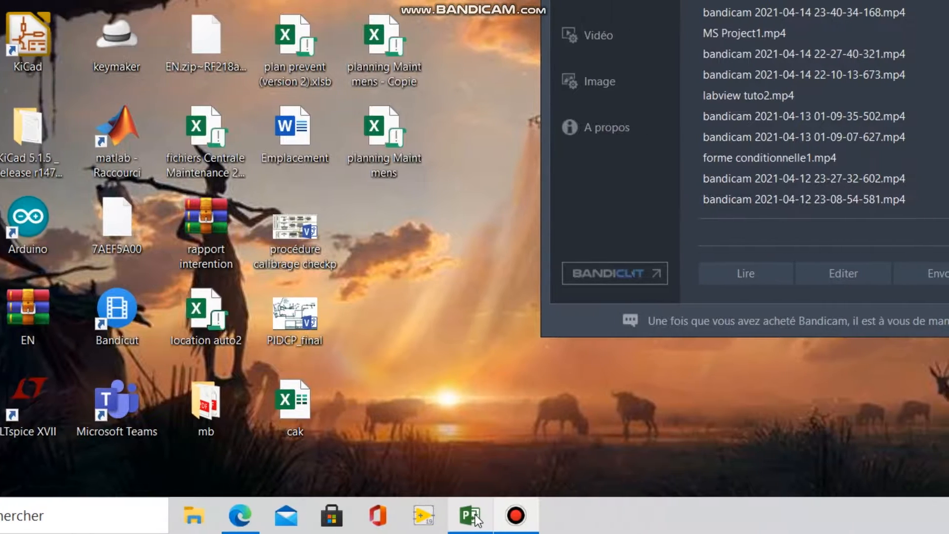
Switch to Microsoft Project and close the open Projet1 without saving its changes.
{"action": "left_click", "coordinate": [470, 515]}
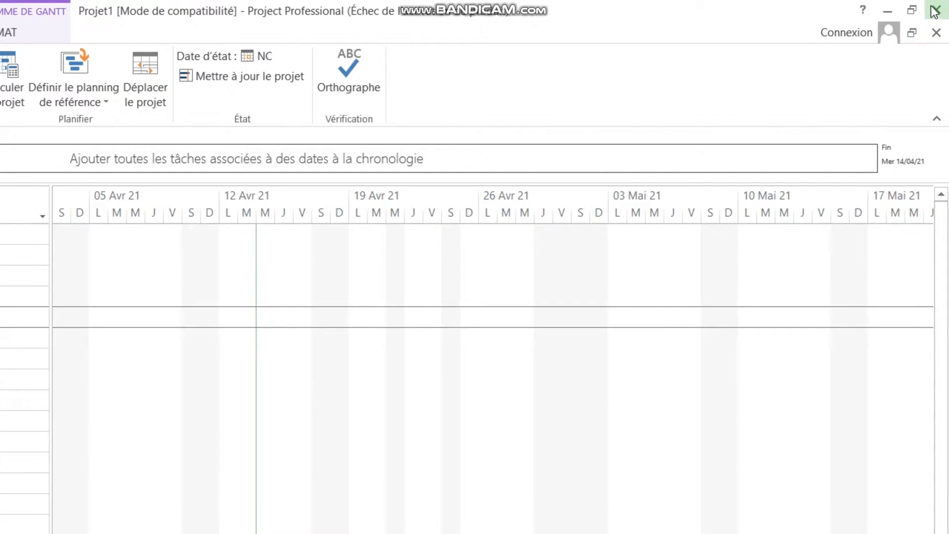
{"action": "left_click", "coordinate": [934, 11]}
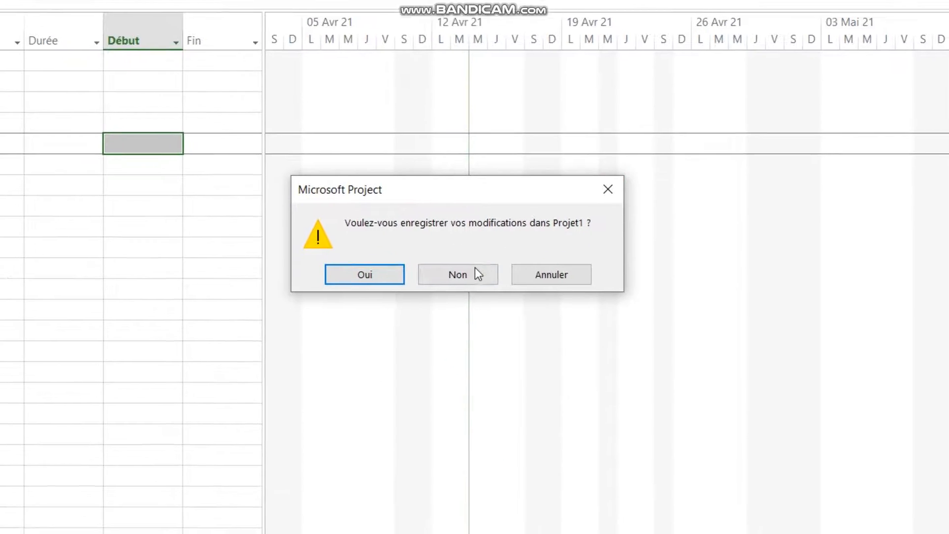
{"action": "left_click", "coordinate": [475, 268]}
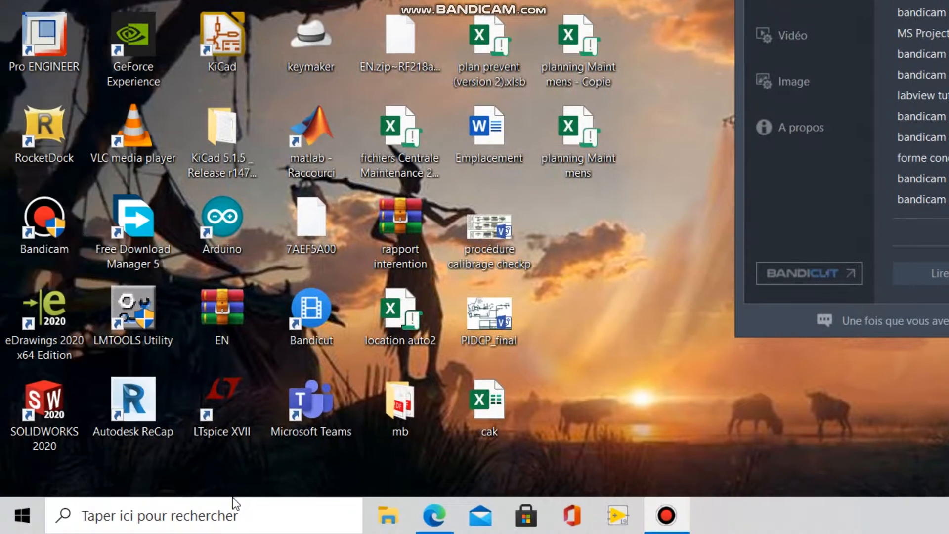
Launch Project 2013 with the Ordinateur profile, dismiss the activation wizard and create a new blank project.
{"action": "left_click", "coordinate": [228, 514]}
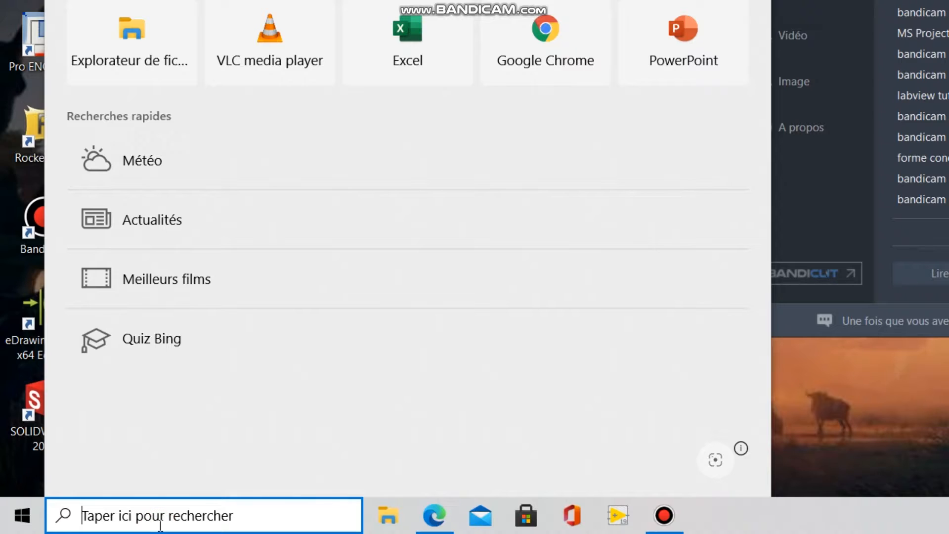
{"action": "type", "text": "pro"}
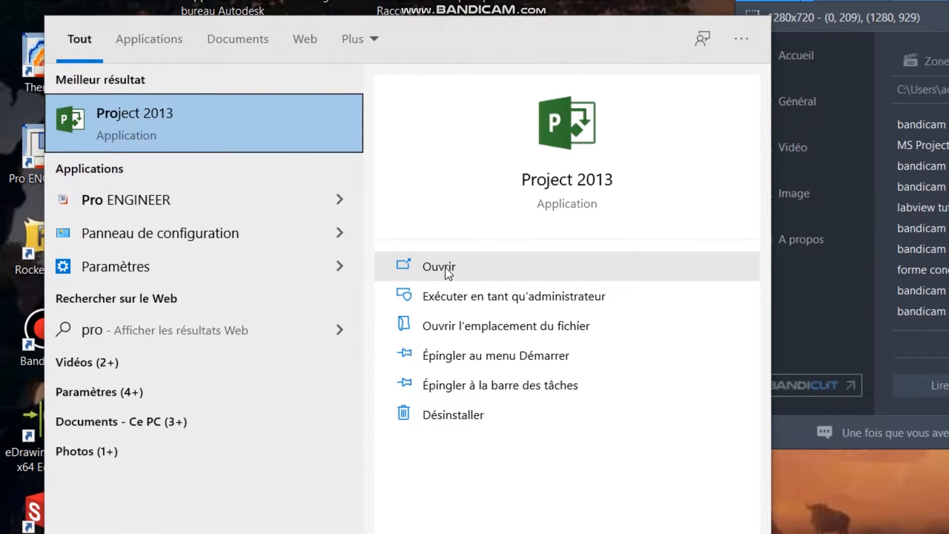
{"action": "left_click", "coordinate": [446, 268]}
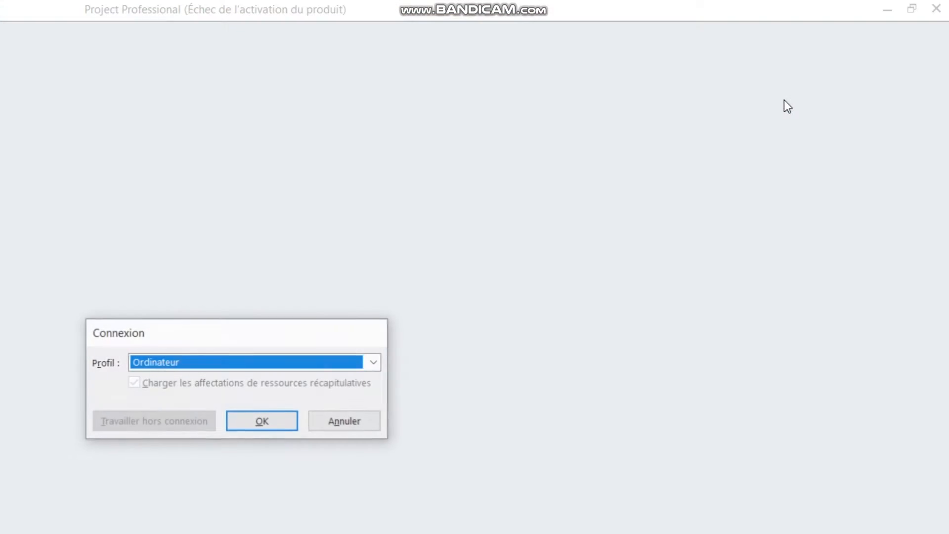
{"action": "left_click", "coordinate": [472, 270]}
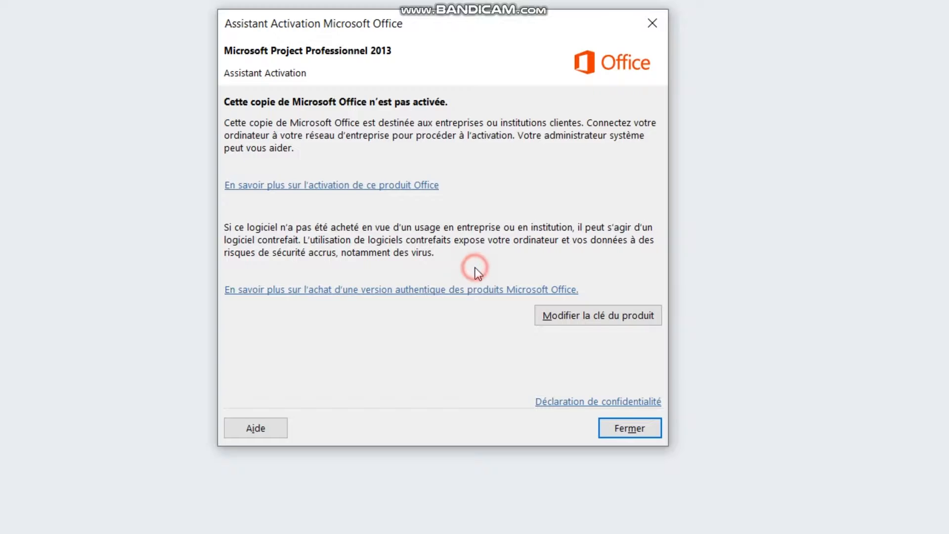
{"action": "left_click", "coordinate": [626, 425]}
{"action": "left_click", "coordinate": [505, 236]}
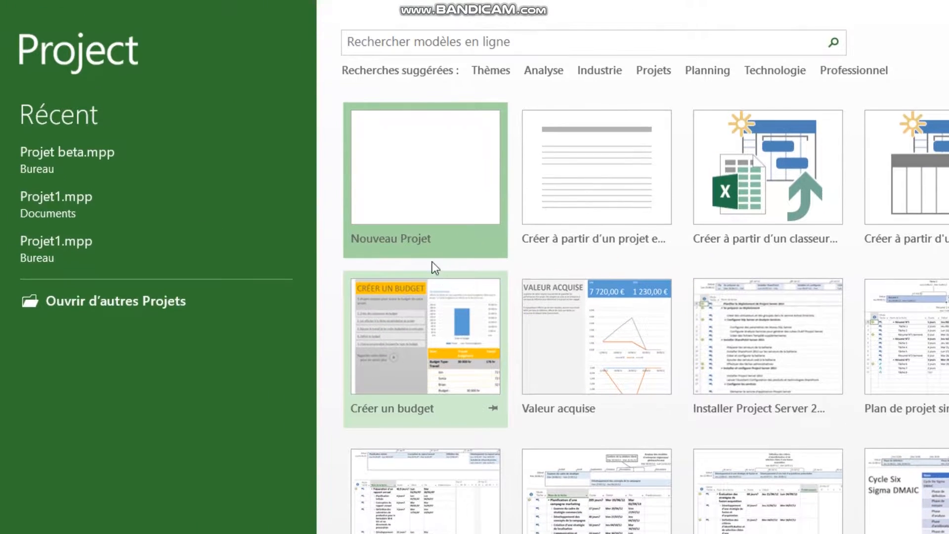
{"action": "left_click", "coordinate": [298, 120]}
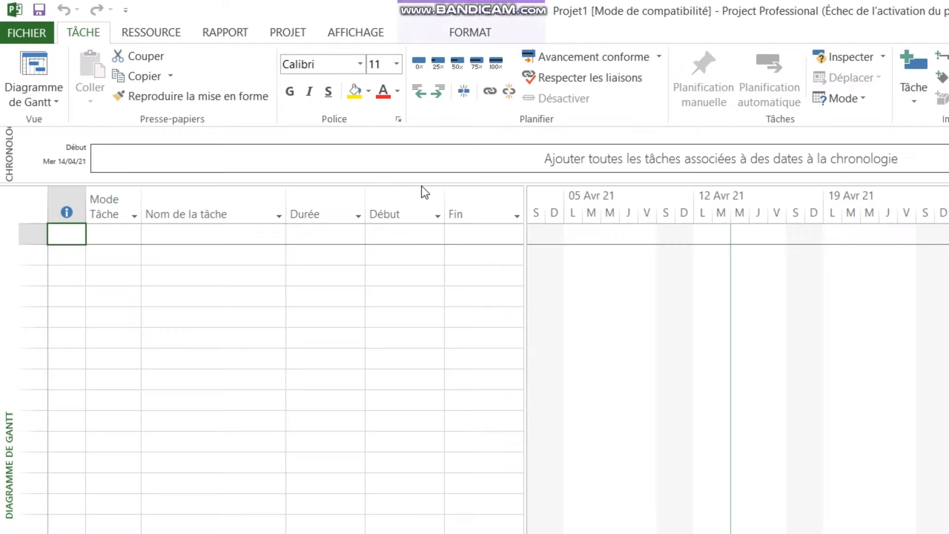
In the display options of Project, set the currency for Projet1 to XAF.
{"action": "left_click", "coordinate": [27, 33]}
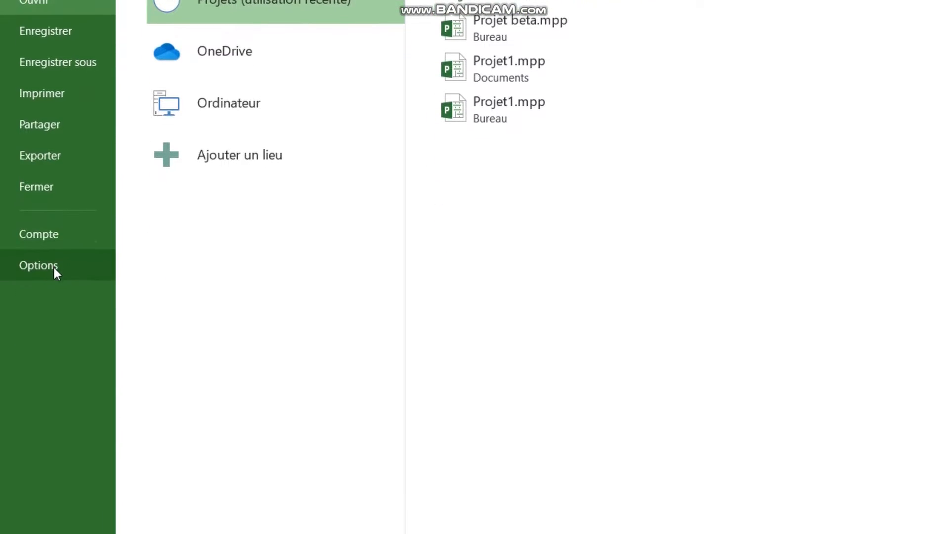
{"action": "left_click", "coordinate": [50, 288]}
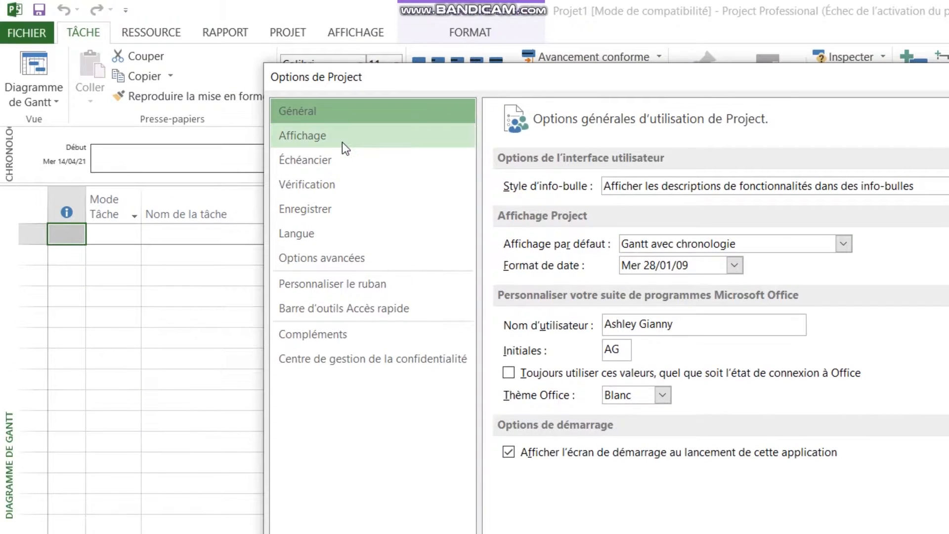
{"action": "left_click", "coordinate": [313, 137]}
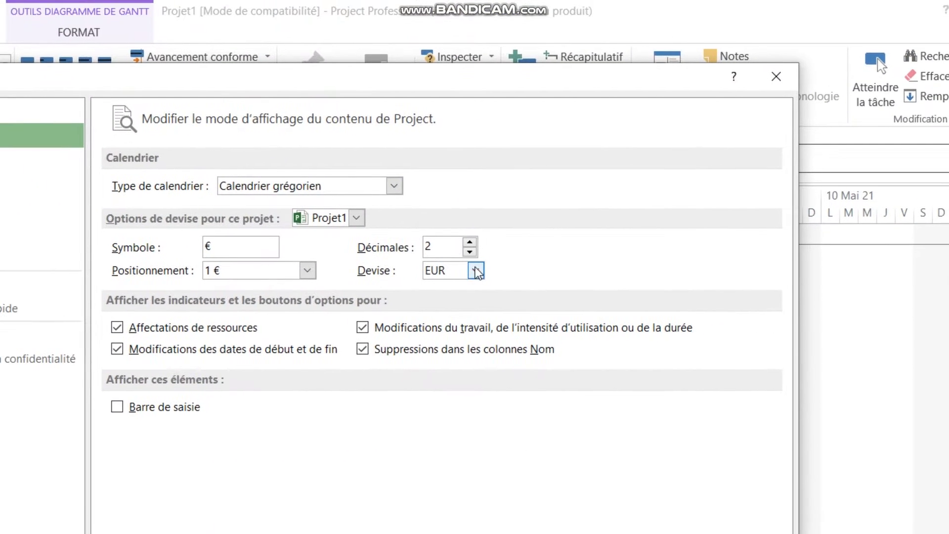
{"action": "left_click", "coordinate": [867, 270]}
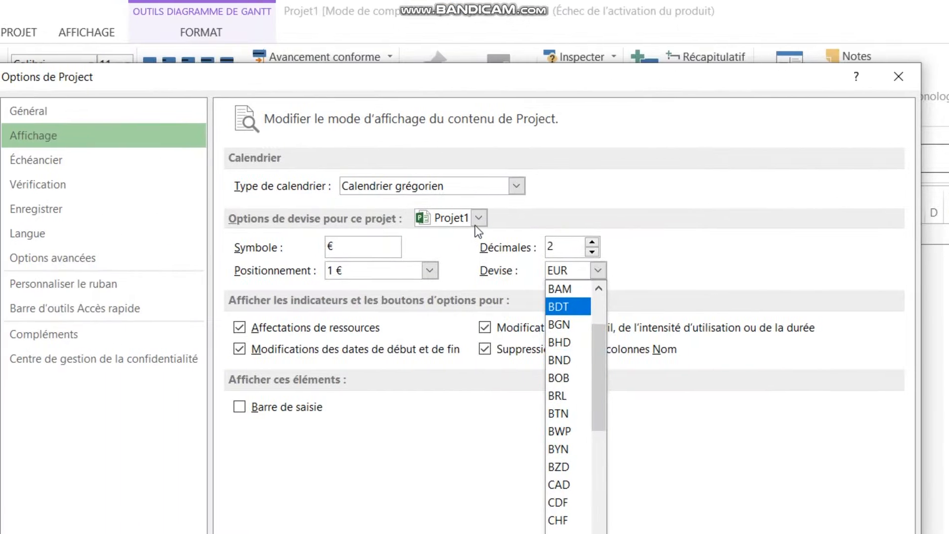
{"action": "left_click", "coordinate": [350, 124]}
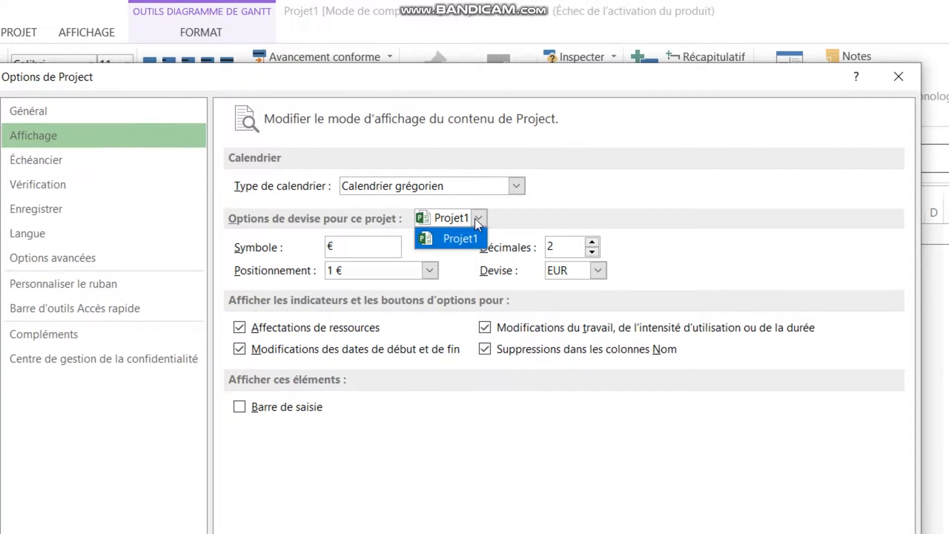
{"action": "left_click", "coordinate": [475, 218]}
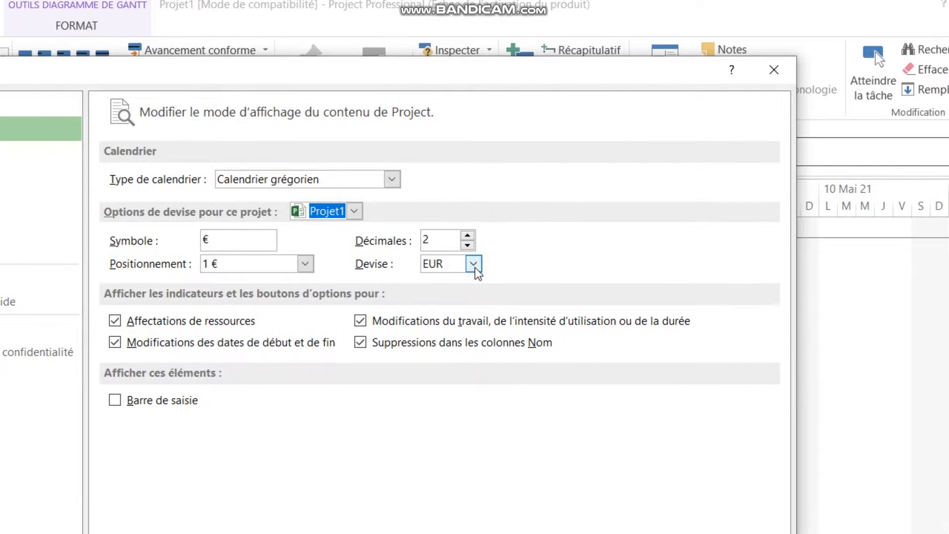
{"action": "left_click", "coordinate": [473, 263]}
{"action": "scroll", "coordinate": [476, 346], "scroll_direction": "down", "scroll_amount": 15}
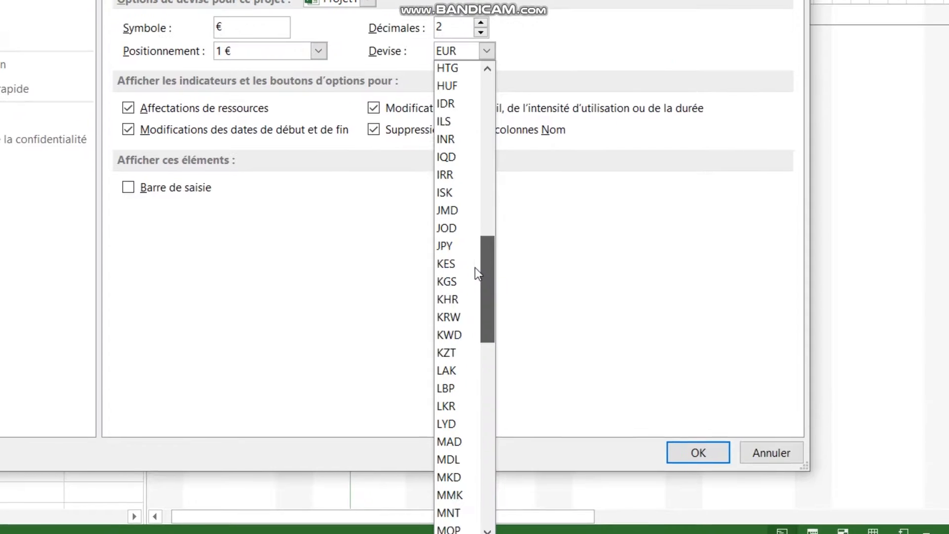
{"action": "left_click_drag", "start_coordinate": [476, 268], "coordinate": [496, 482]}
{"action": "left_click", "coordinate": [476, 398]}
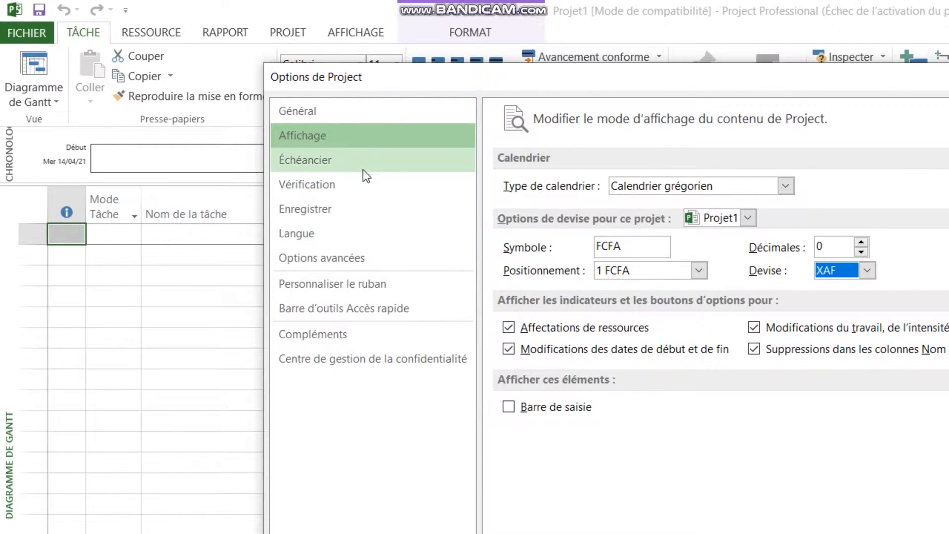
Make the calendar options in the Échéancier settings apply to all new projects (Tous les nouveaux projets).
{"action": "left_click", "coordinate": [366, 175]}
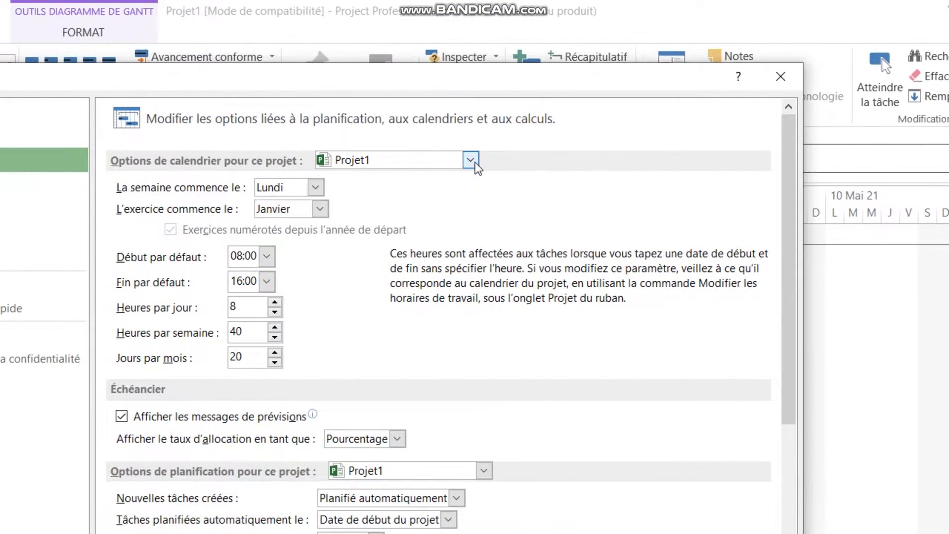
{"action": "left_click", "coordinate": [857, 159]}
{"action": "left_click", "coordinate": [832, 183]}
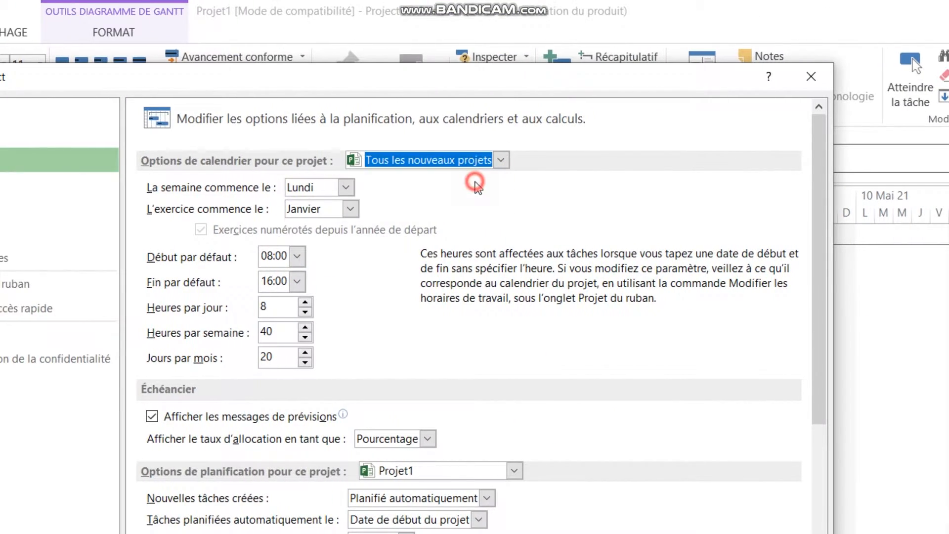
Review the proofing, saving, language and advanced settings in the Project options.
{"action": "left_click", "coordinate": [9, 185]}
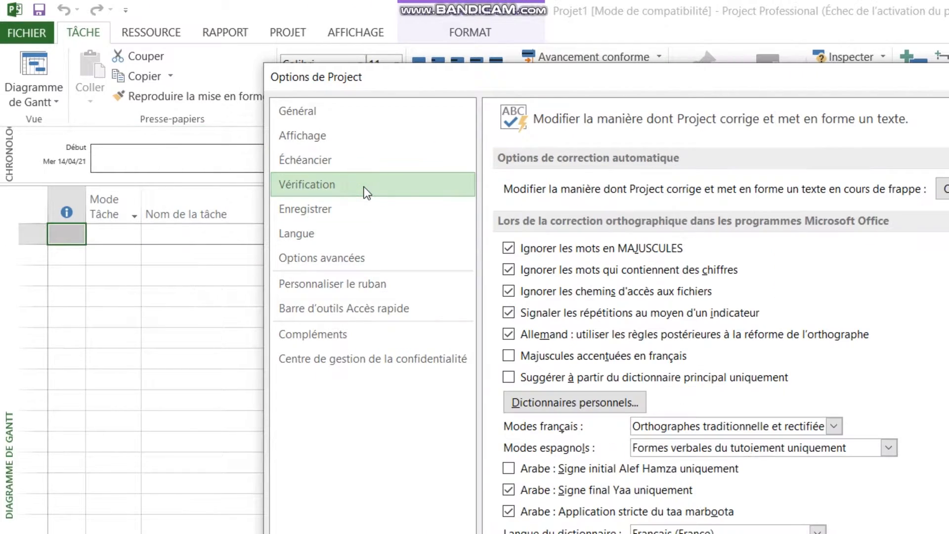
{"action": "left_click", "coordinate": [362, 220]}
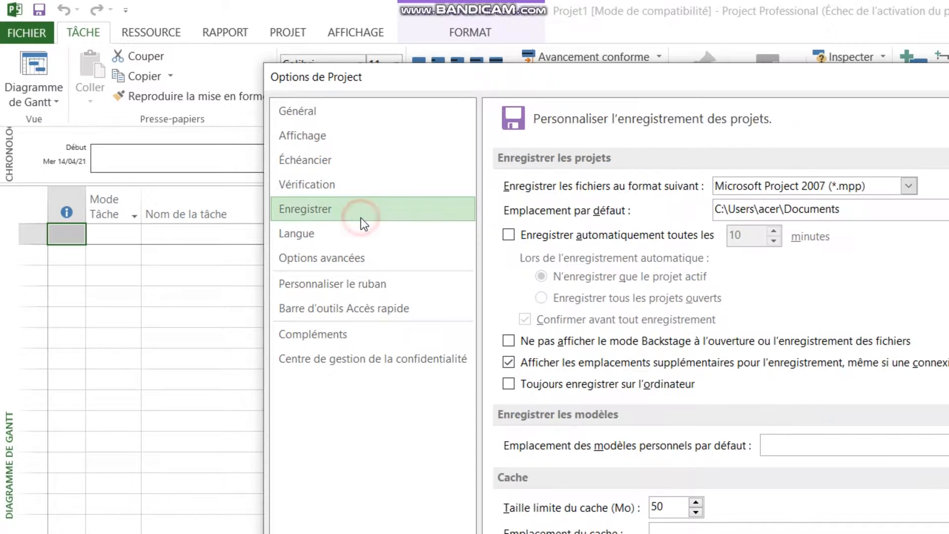
{"action": "left_click", "coordinate": [365, 236]}
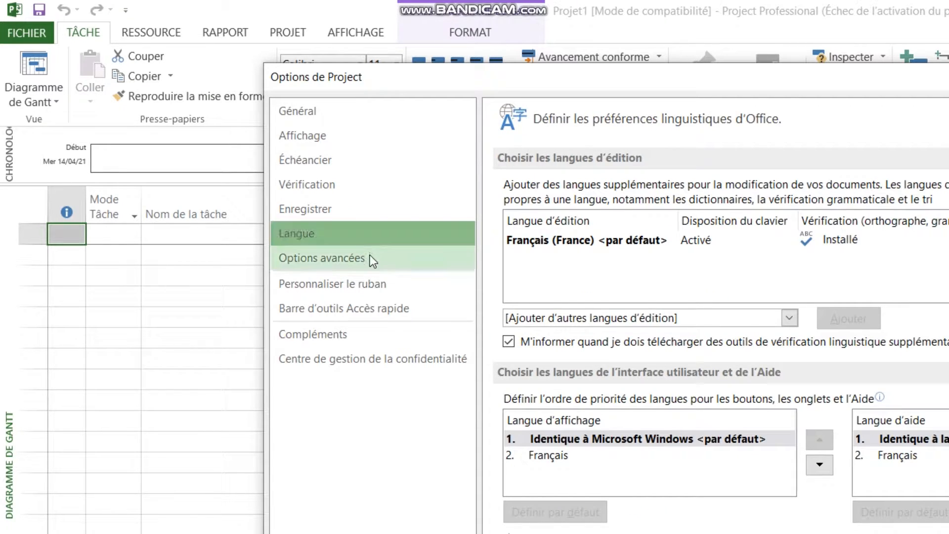
{"action": "left_click", "coordinate": [369, 255]}
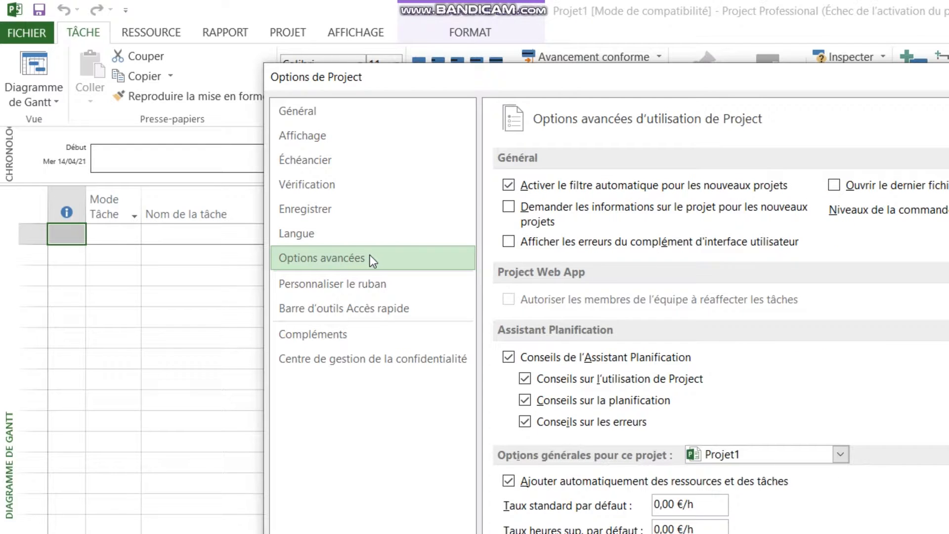
{"action": "left_click", "coordinate": [361, 209]}
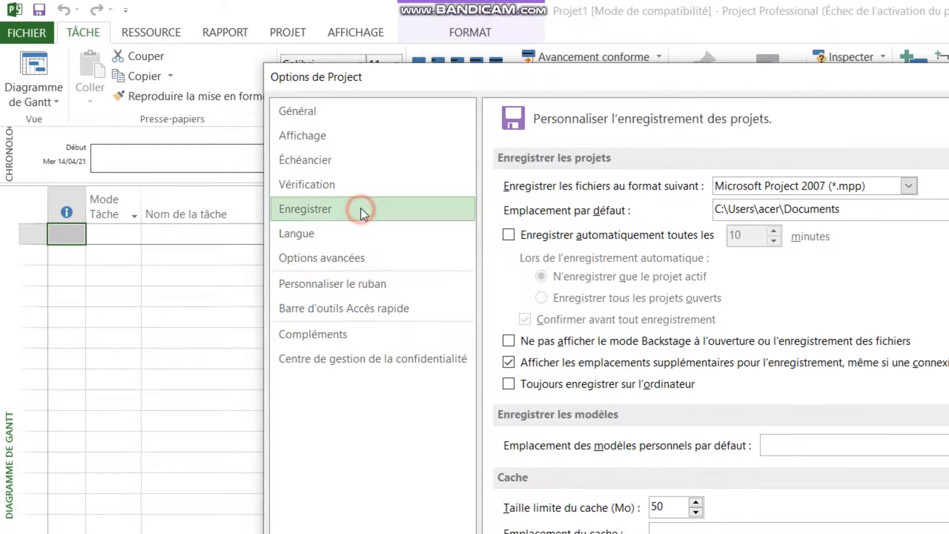
Make the planning options in the Échéancier settings apply to all new projects (Tous les nouveaux projets).
{"action": "left_click", "coordinate": [362, 167]}
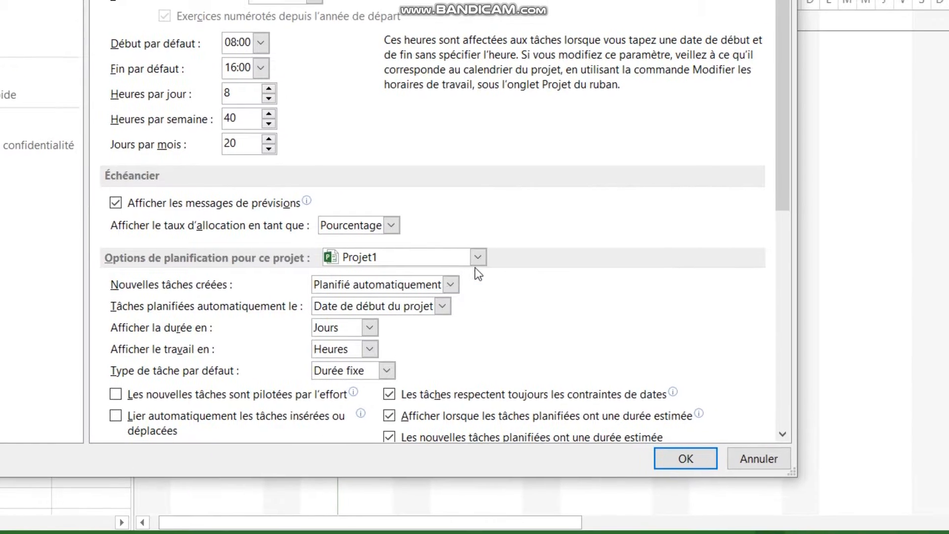
{"action": "left_click", "coordinate": [477, 257]}
{"action": "left_click", "coordinate": [442, 278]}
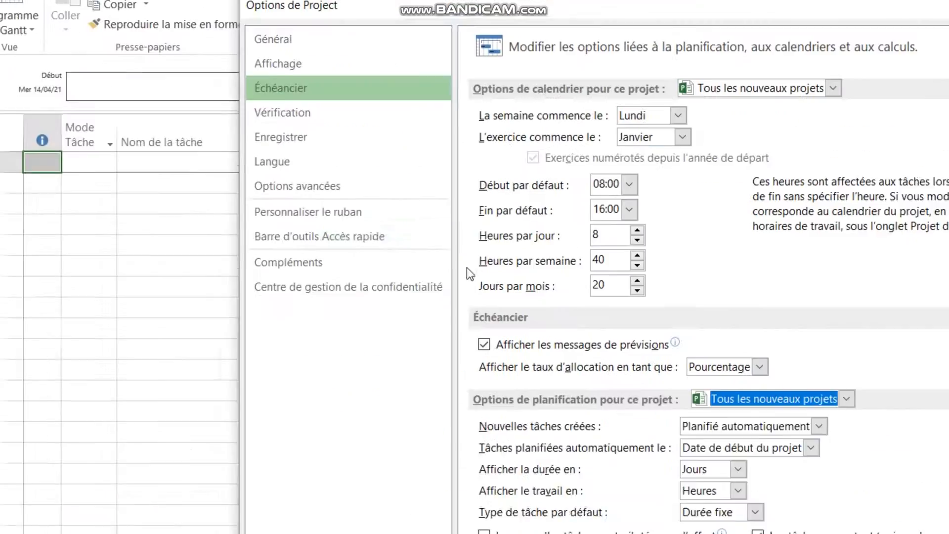
Look through the proofing, saving and language settings again and accept the changed Project options.
{"action": "left_click", "coordinate": [218, 62]}
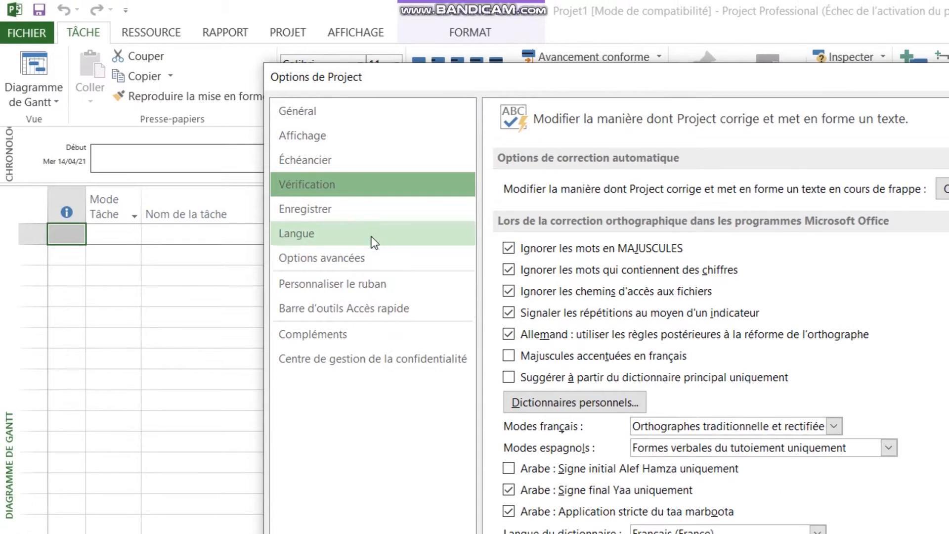
{"action": "left_click", "coordinate": [354, 176]}
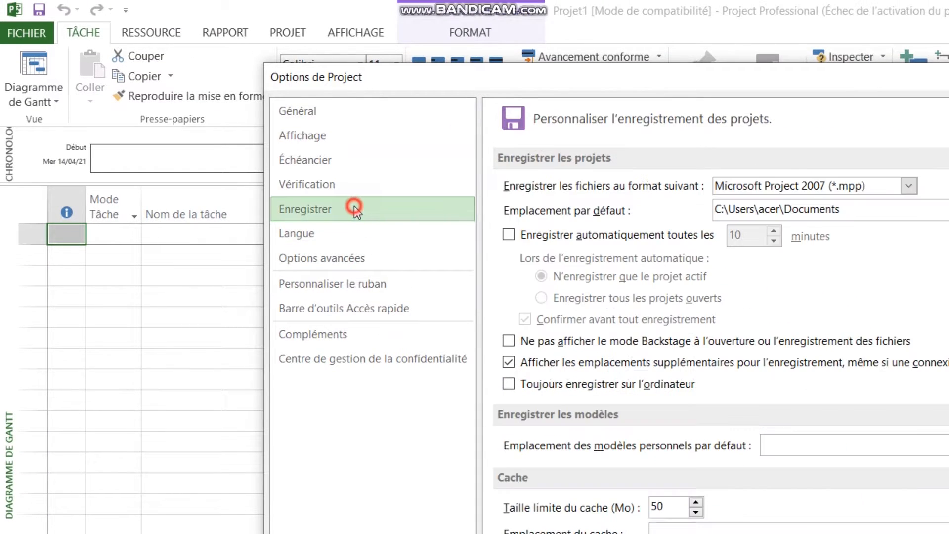
{"action": "left_click", "coordinate": [341, 235]}
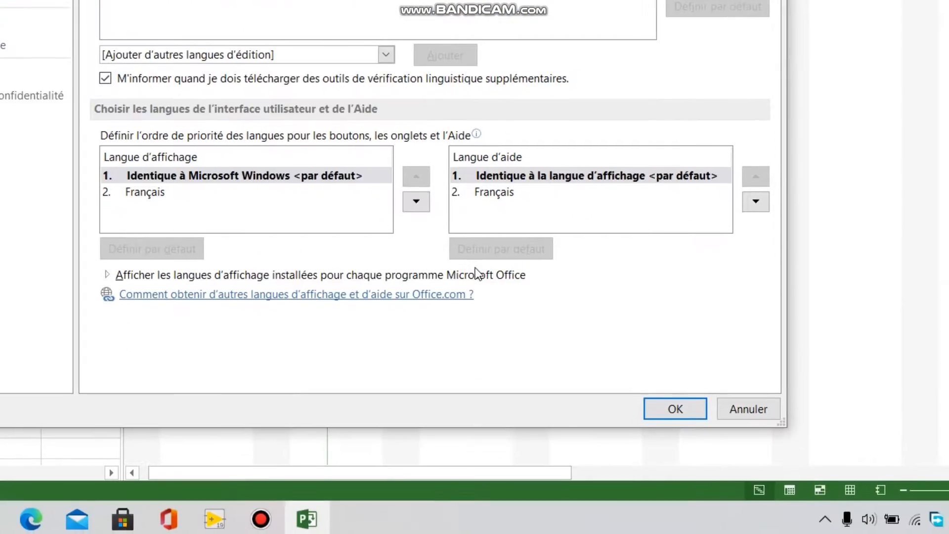
{"action": "left_click", "coordinate": [686, 406]}
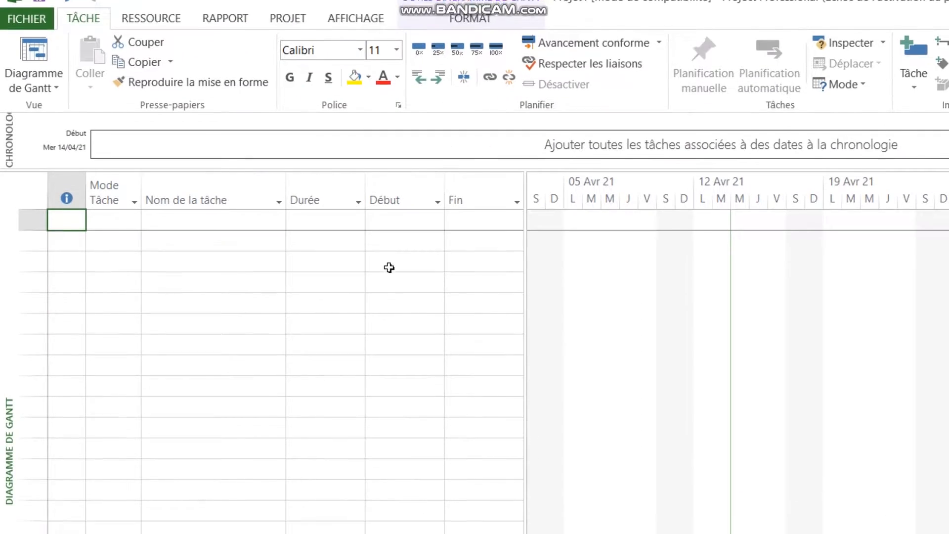
Examine the task table's columns for task mode, name, duration, start and finish.
{"action": "left_click", "coordinate": [385, 316]}
{"action": "left_click", "coordinate": [333, 267]}
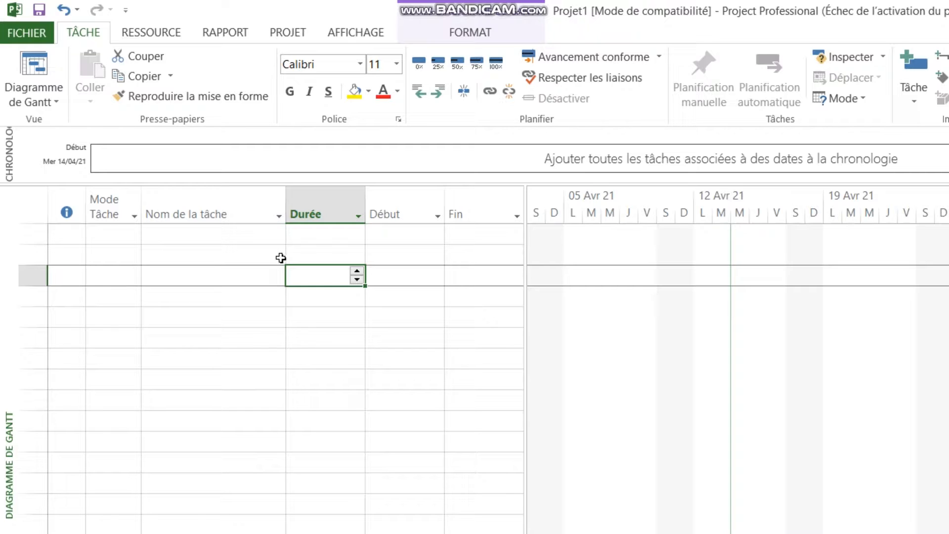
{"action": "left_click", "coordinate": [114, 253]}
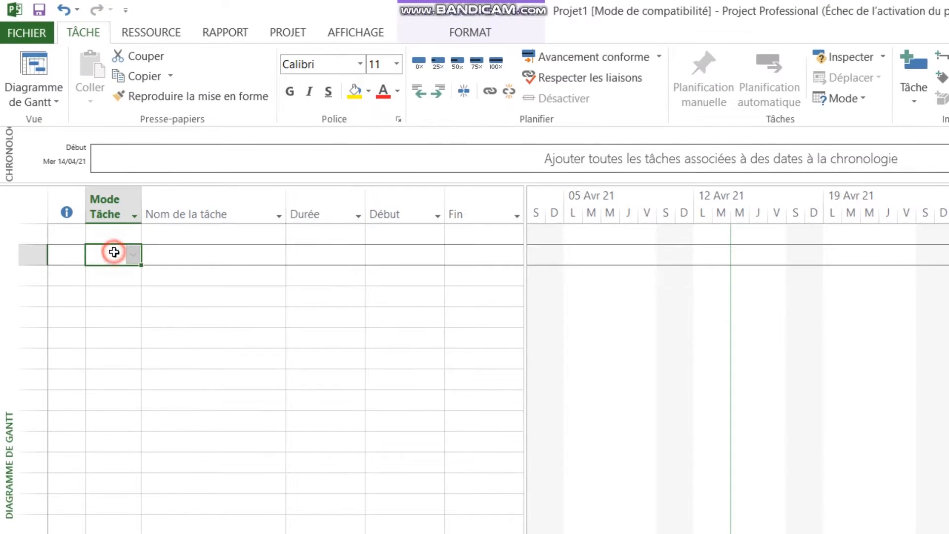
{"action": "left_click", "coordinate": [165, 256]}
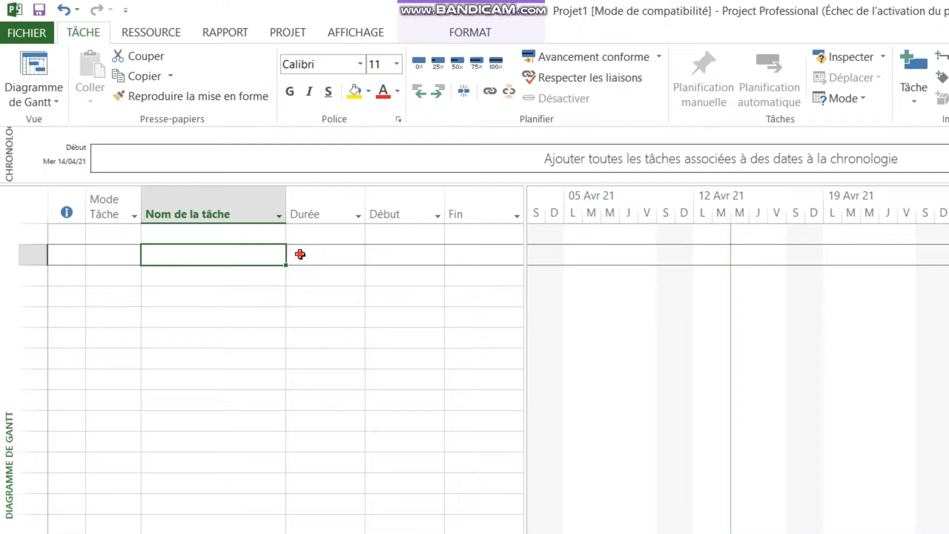
{"action": "left_click", "coordinate": [423, 261]}
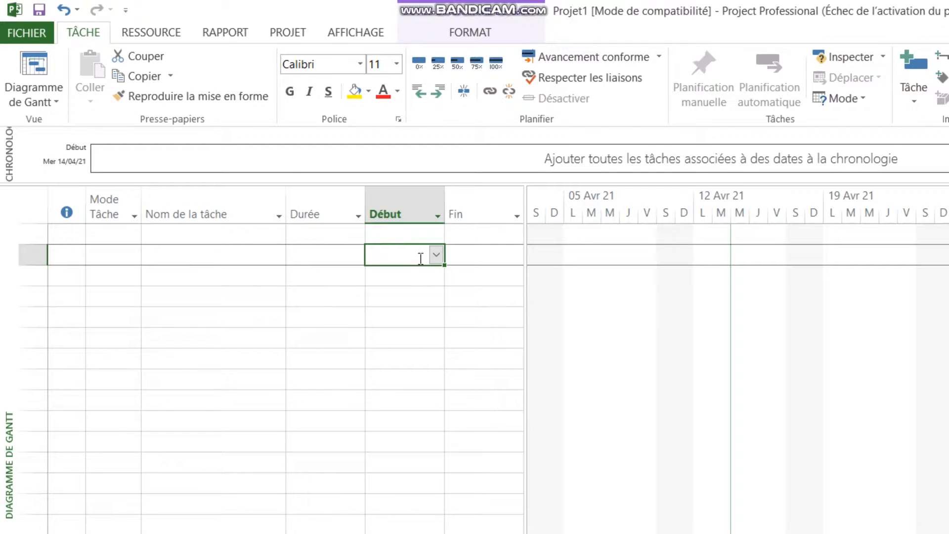
{"action": "left_click", "coordinate": [472, 261]}
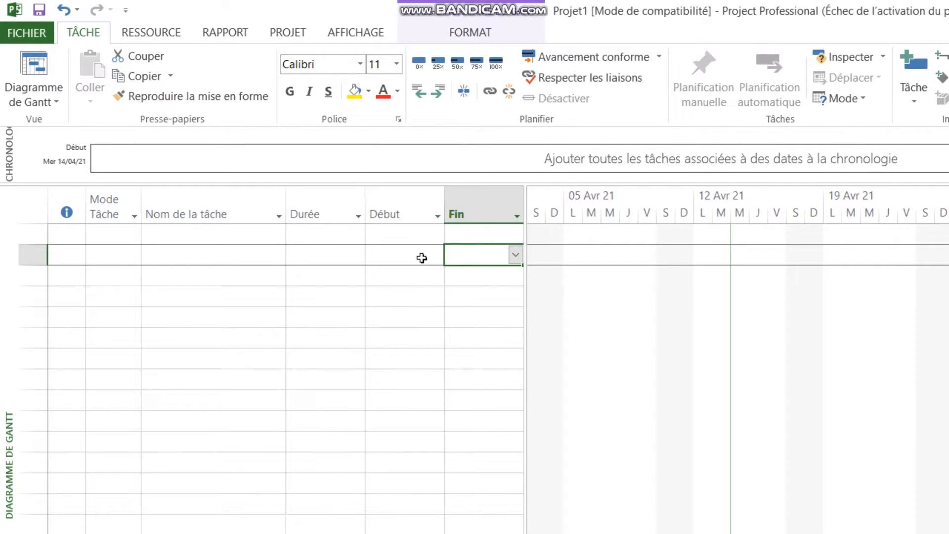
Open the general project information and view the calendar of available project start dates.
{"action": "left_click", "coordinate": [285, 36]}
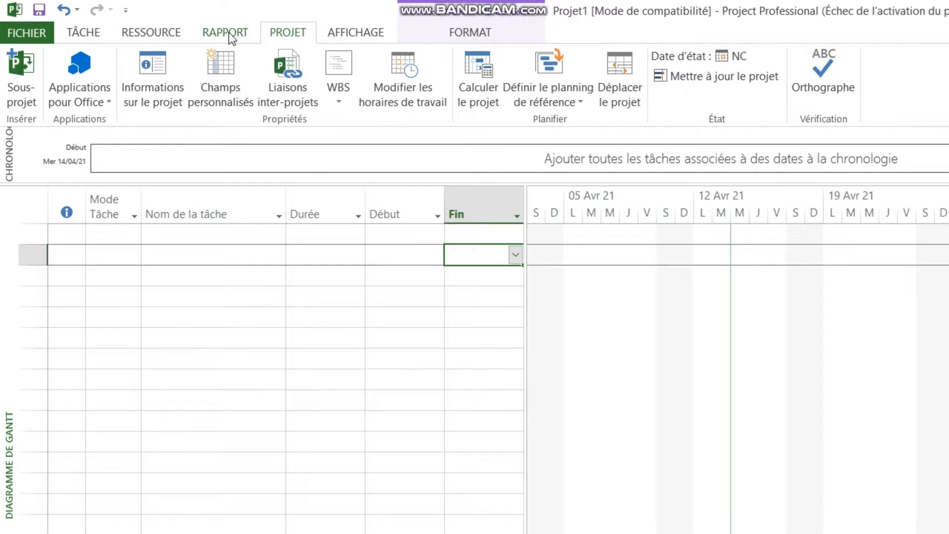
{"action": "left_click", "coordinate": [170, 78]}
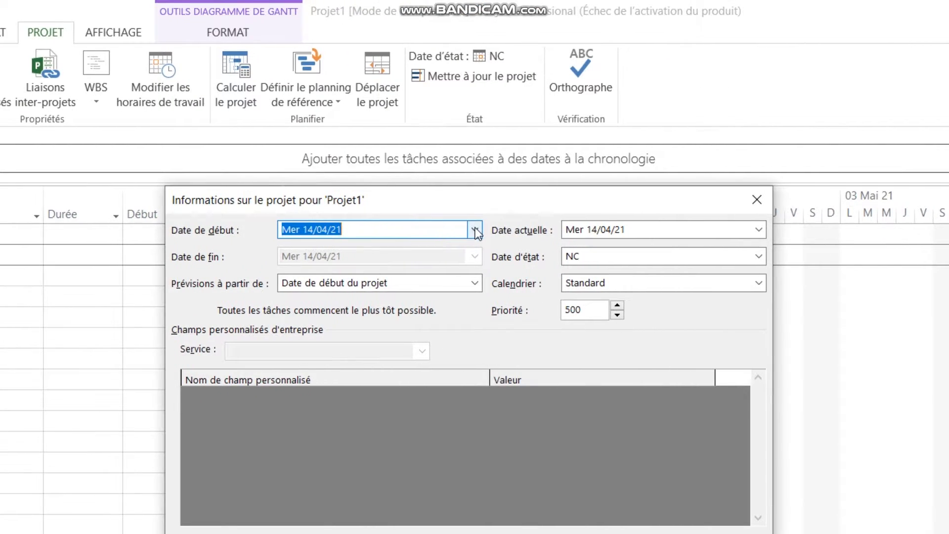
{"action": "left_click", "coordinate": [641, 173]}
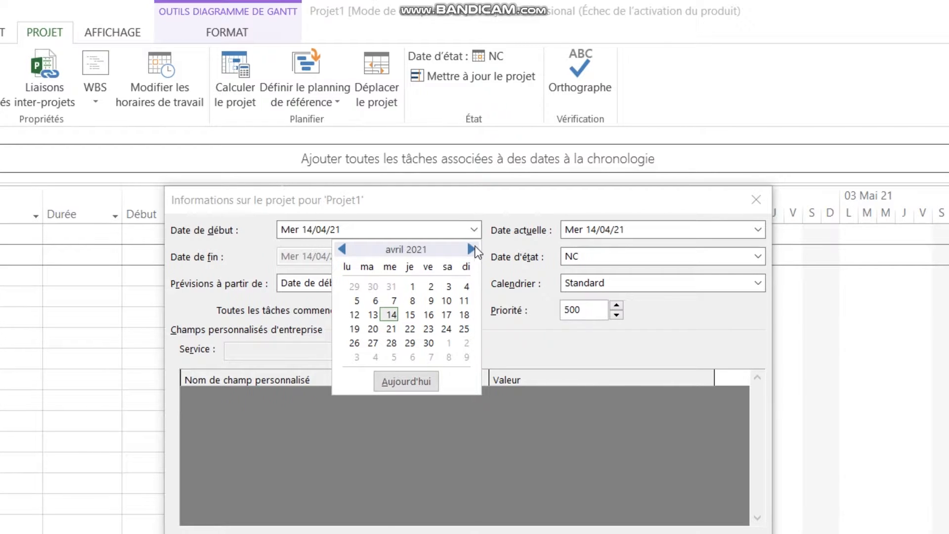
{"action": "left_click", "coordinate": [475, 229]}
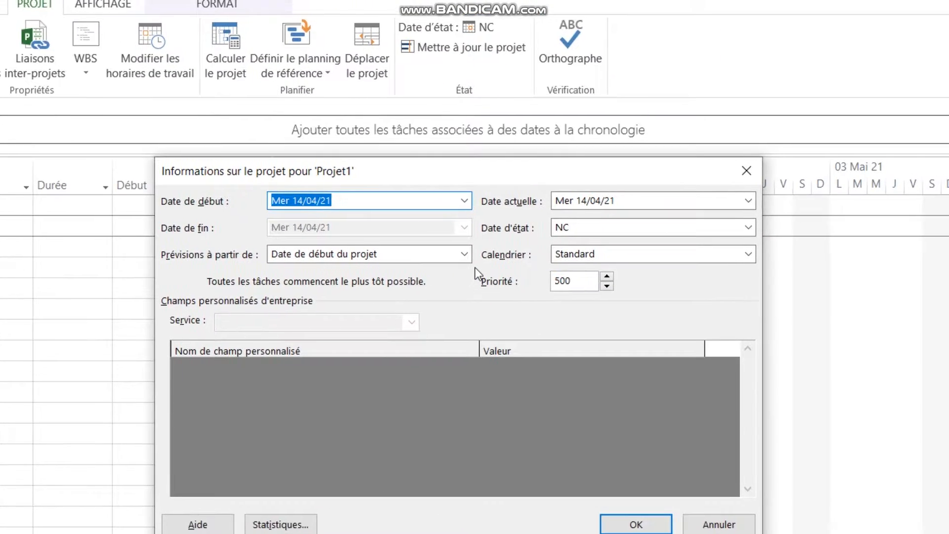
Try scheduling from Date de fin du projet, view the finish date calendar and restore scheduling from Date de début du projet.
{"action": "left_click", "coordinate": [549, 253]}
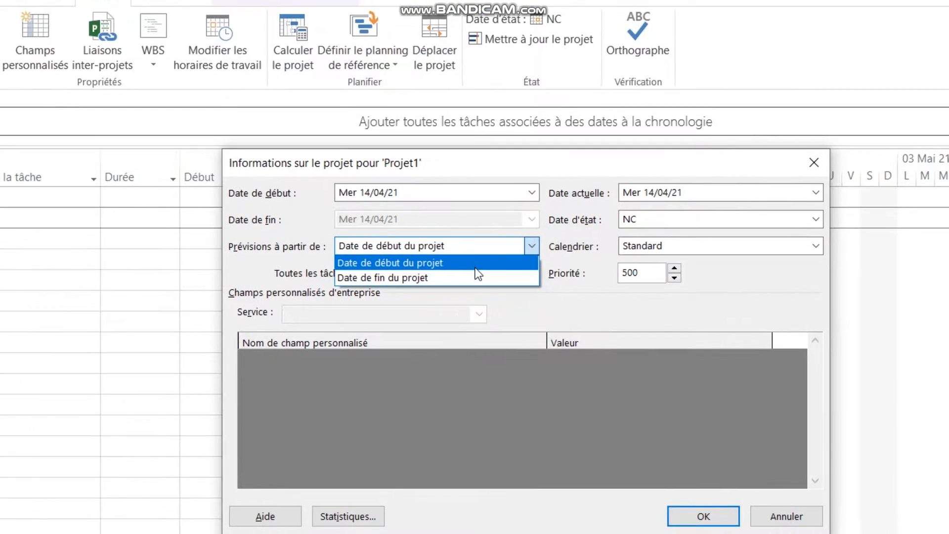
{"action": "left_click", "coordinate": [476, 277]}
{"action": "left_click", "coordinate": [475, 256]}
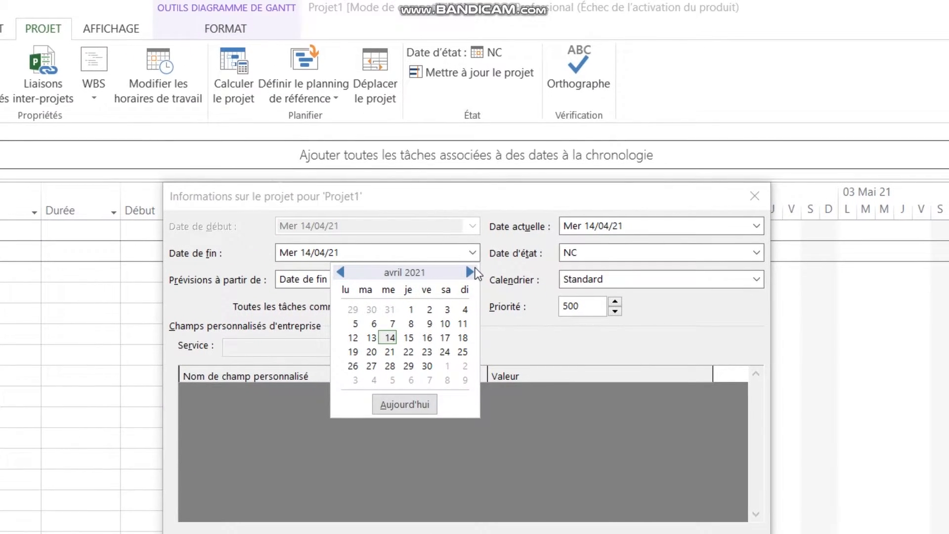
{"action": "left_click", "coordinate": [472, 271]}
{"action": "left_click", "coordinate": [344, 267]}
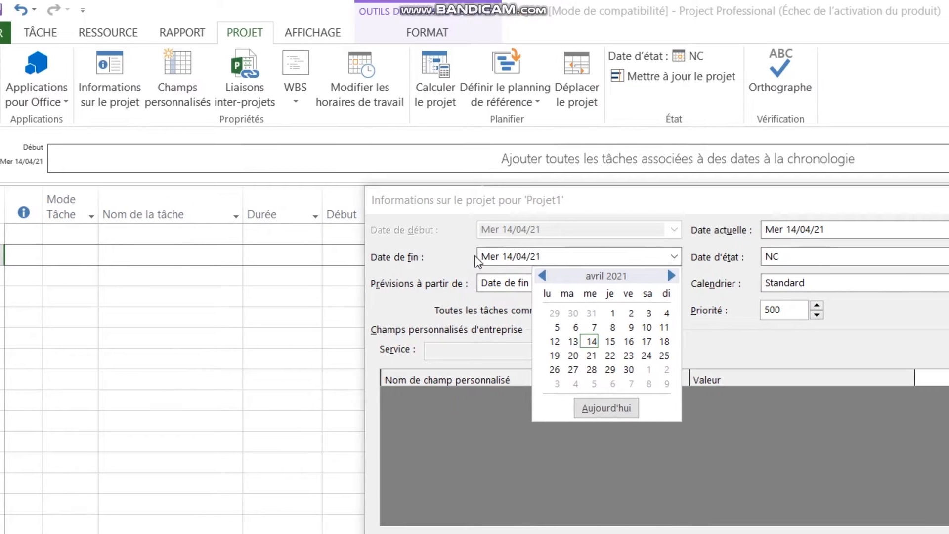
{"action": "left_click", "coordinate": [476, 257]}
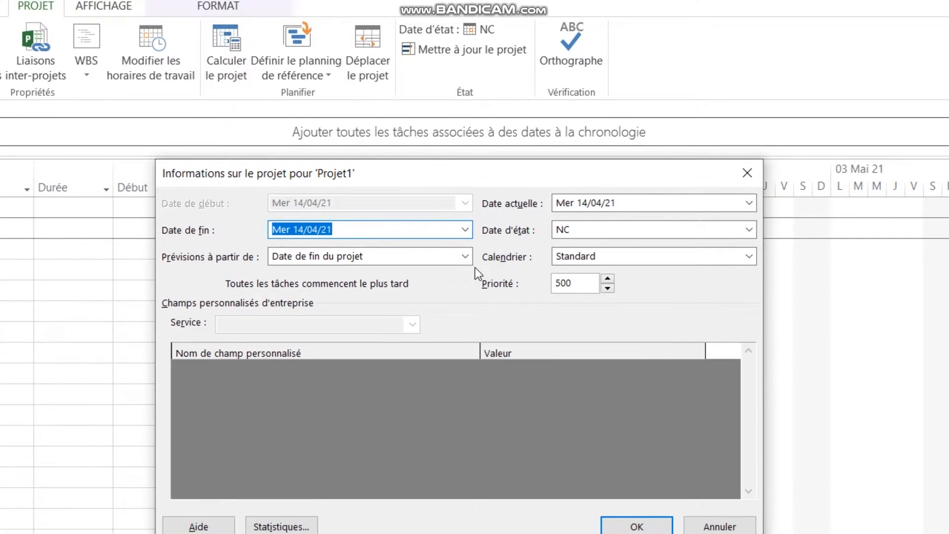
{"action": "left_click", "coordinate": [465, 256]}
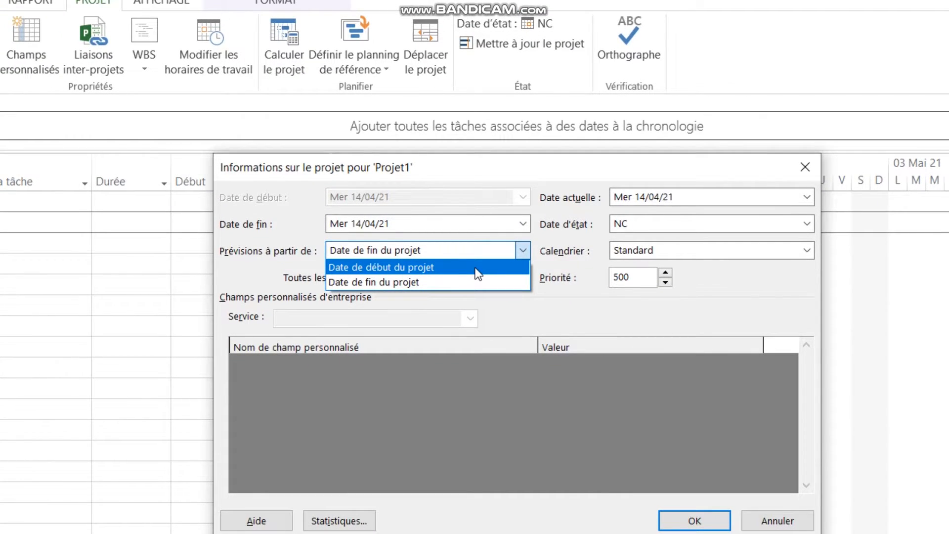
{"action": "left_click", "coordinate": [476, 267]}
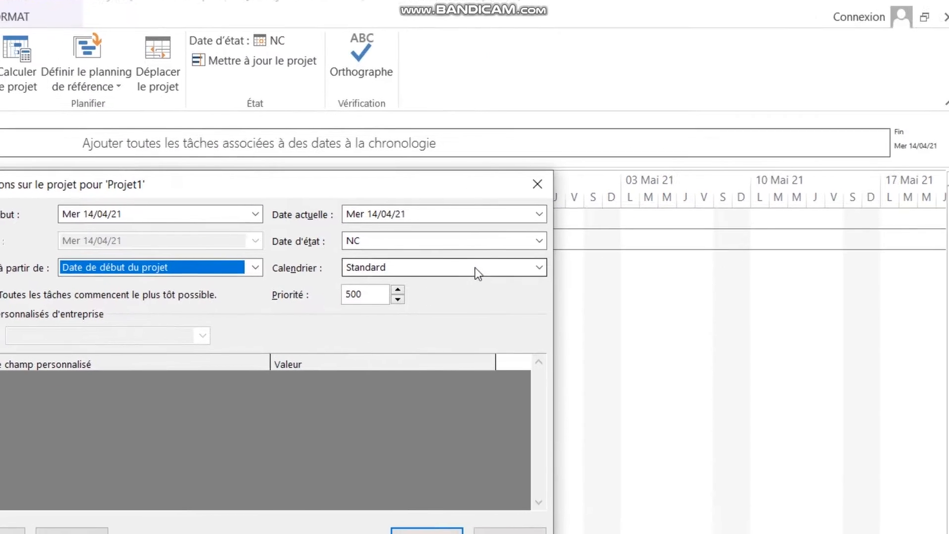
Look through the base calendars available for the project and keep Standard.
{"action": "left_click", "coordinate": [677, 265]}
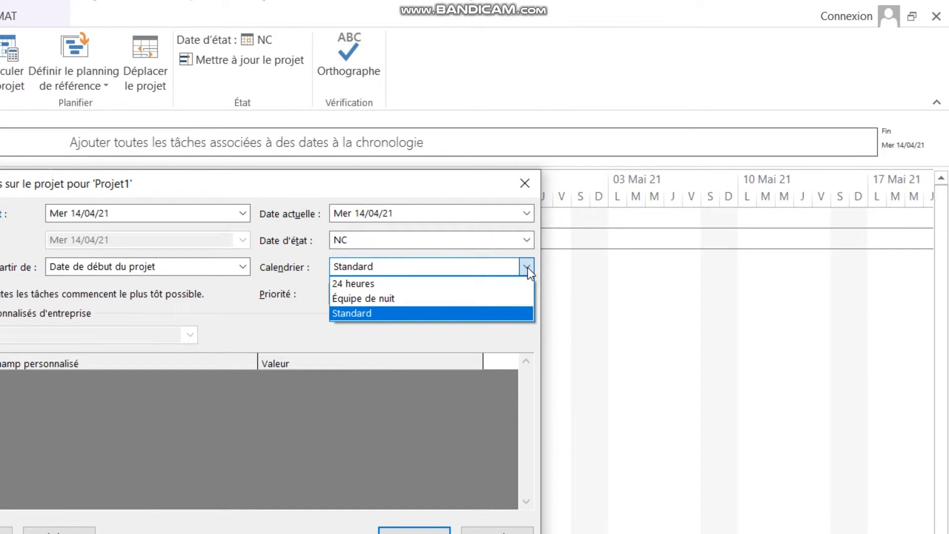
{"action": "left_click", "coordinate": [527, 267]}
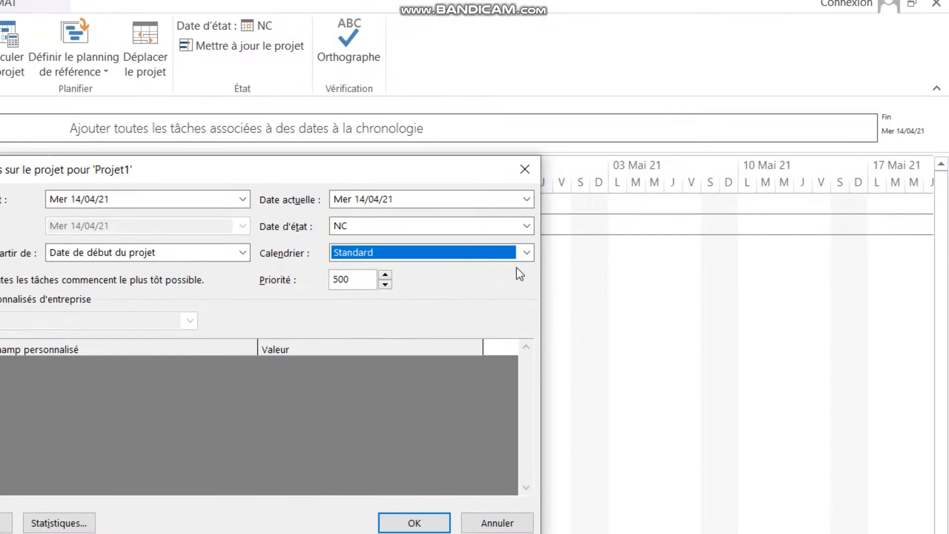
{"action": "left_click", "coordinate": [693, 225]}
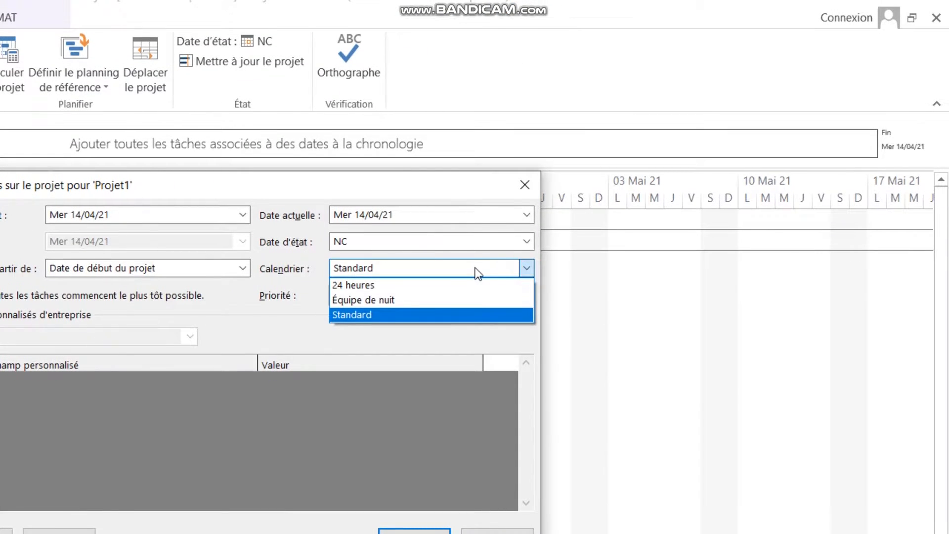
{"action": "left_click", "coordinate": [477, 273]}
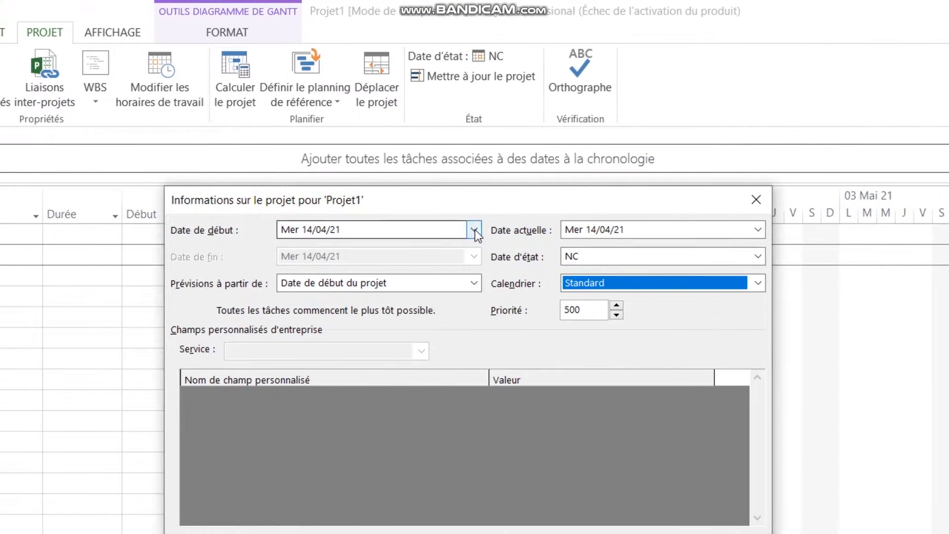
Set the project's start date to 20 April 2021 and accept the project information.
{"action": "left_click", "coordinate": [475, 231]}
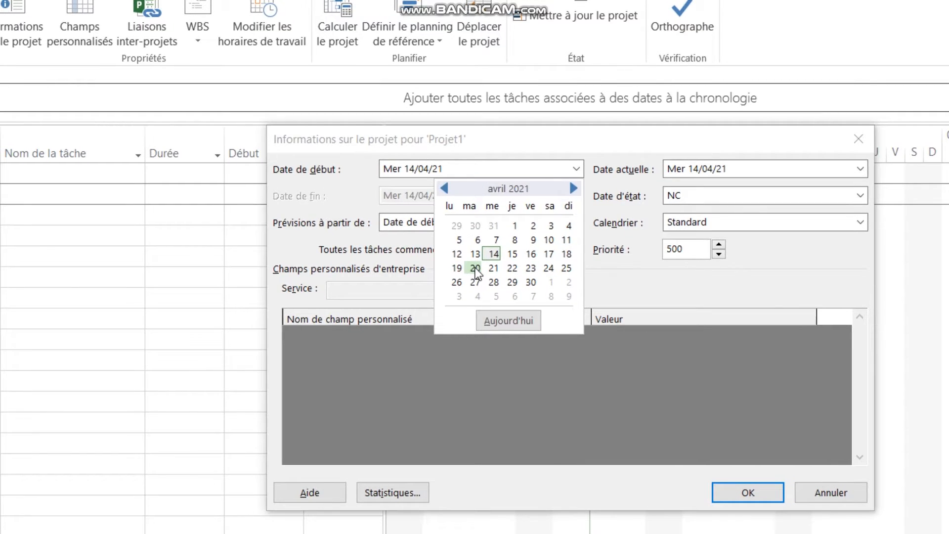
{"action": "left_click", "coordinate": [472, 270]}
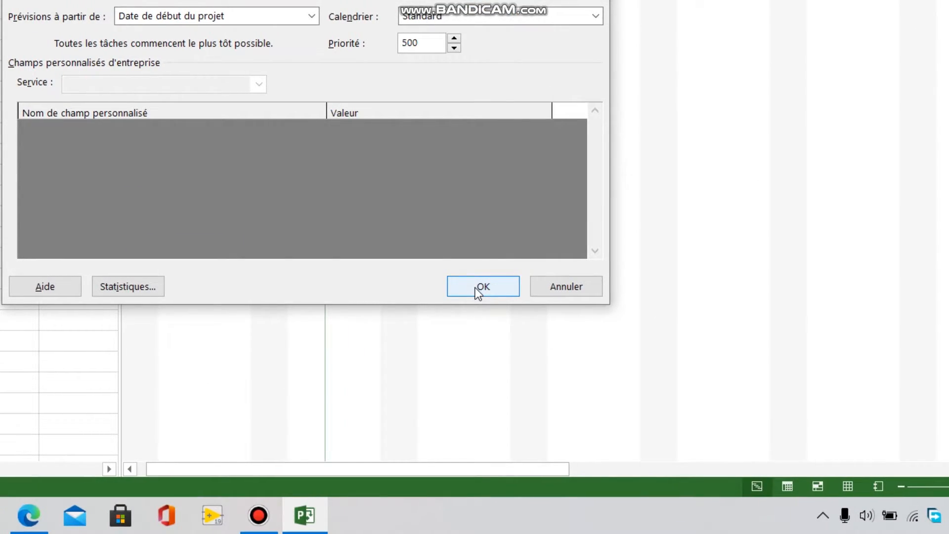
{"action": "left_click", "coordinate": [475, 289]}
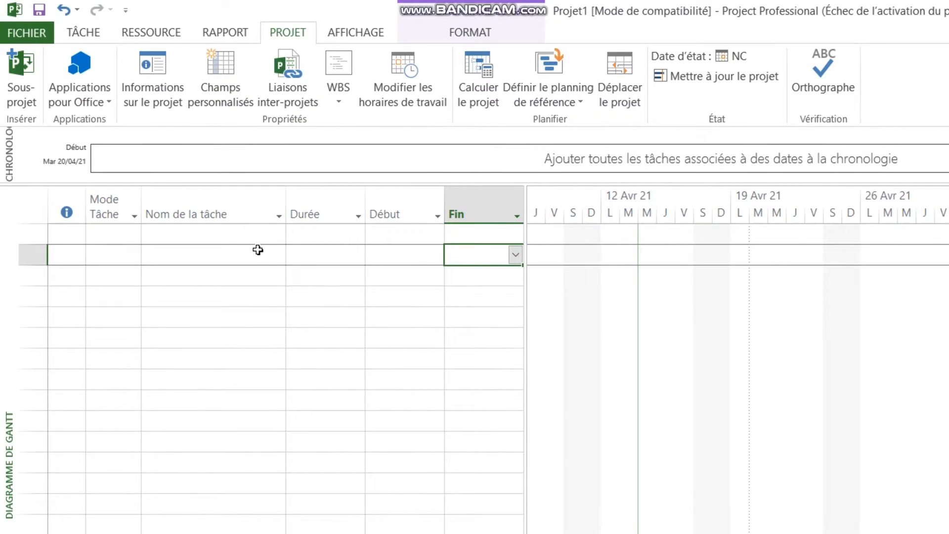
Try out the duration and start date cells in the task table and undo the task entry made in the fourth row.
{"action": "left_click", "coordinate": [374, 255]}
{"action": "left_click", "coordinate": [447, 254]}
{"action": "left_click", "coordinate": [301, 256]}
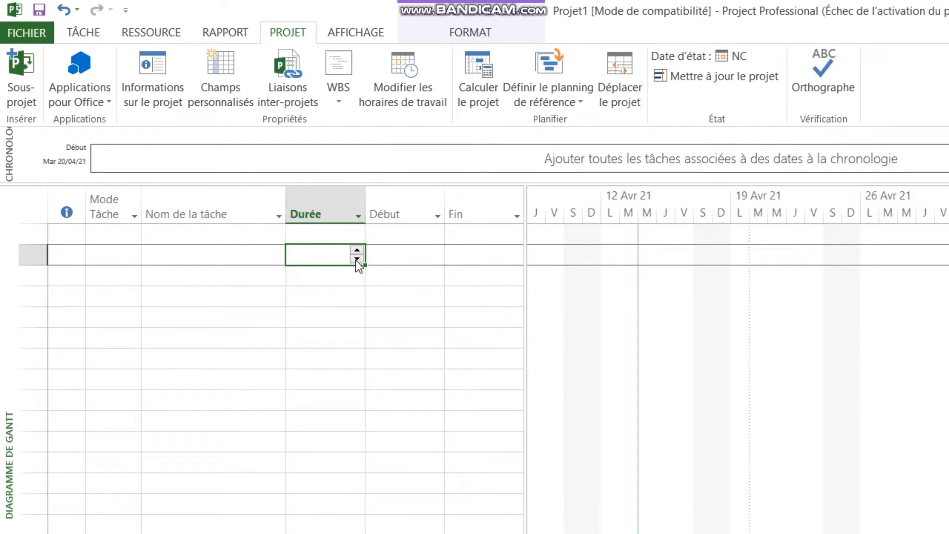
{"action": "left_click", "coordinate": [394, 260]}
{"action": "left_click", "coordinate": [393, 295]}
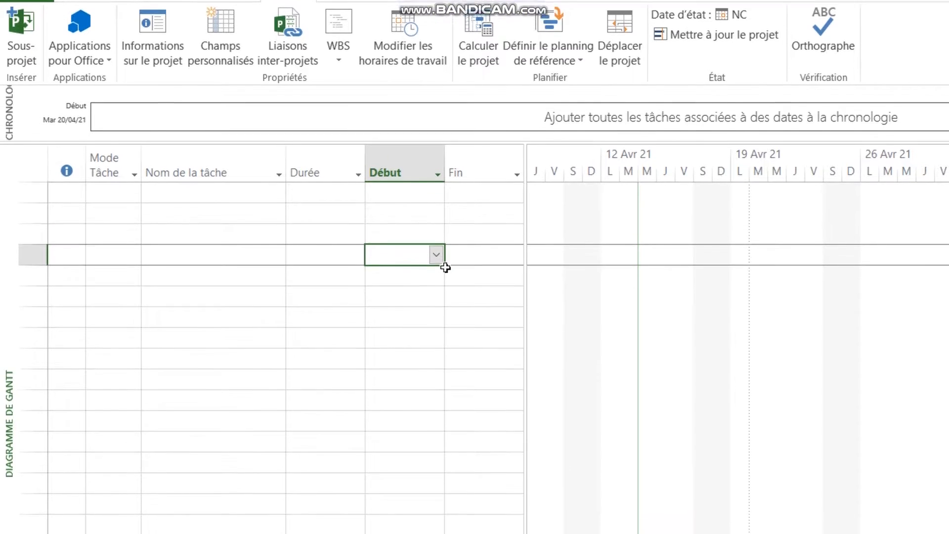
{"action": "left_click", "coordinate": [436, 278]}
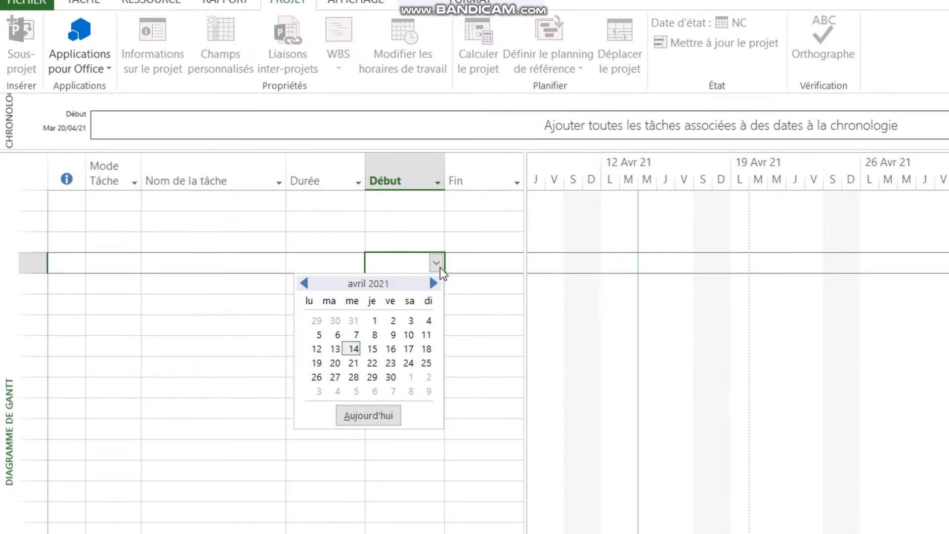
{"action": "left_click", "coordinate": [479, 274]}
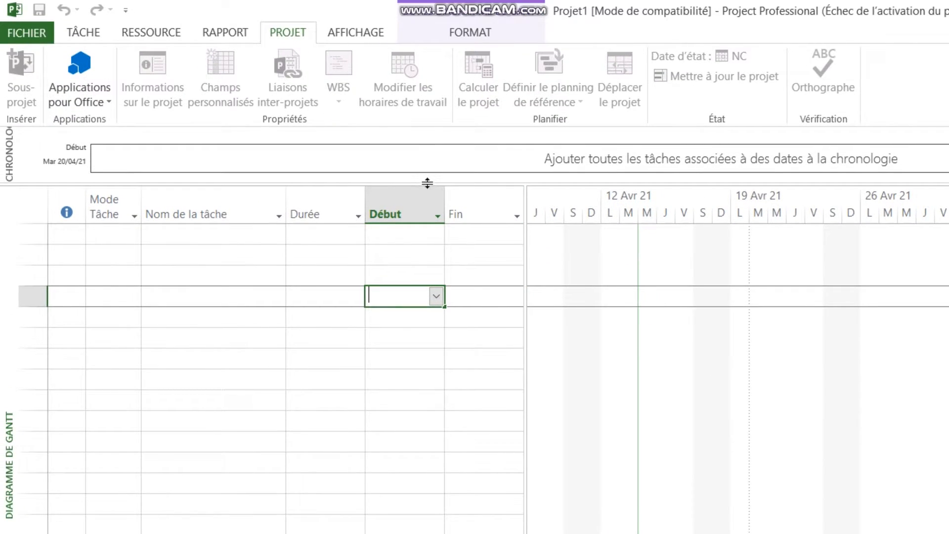
{"action": "left_click", "coordinate": [303, 296]}
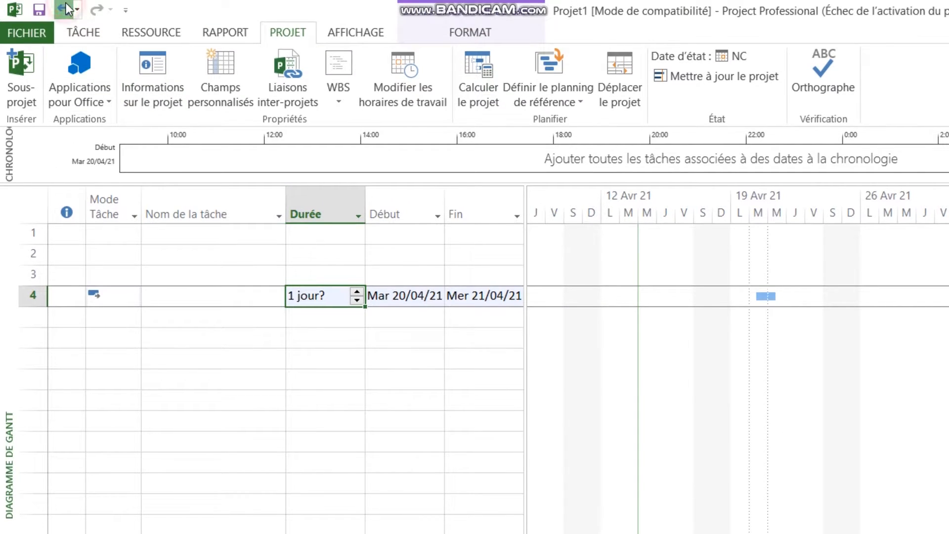
{"action": "left_click", "coordinate": [64, 8]}
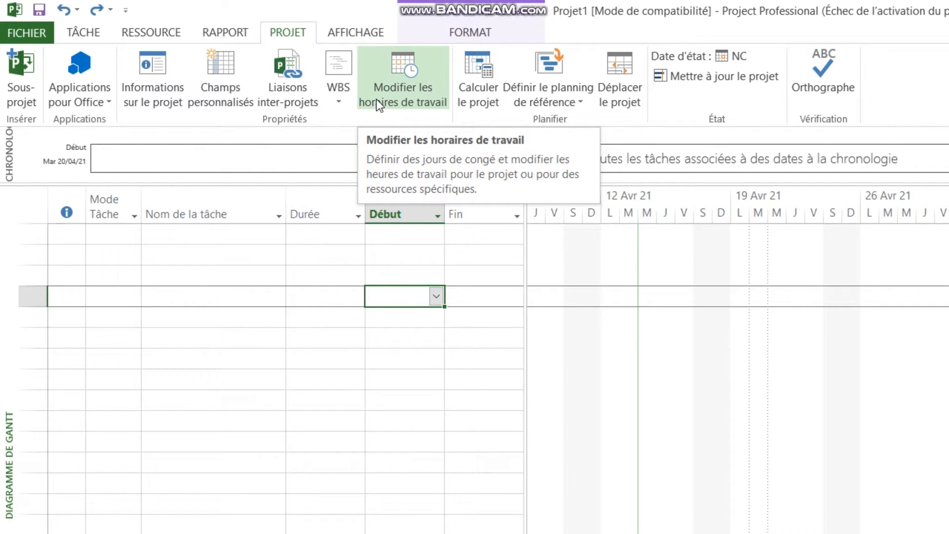
Add an exception named Férié on 20 April 2021 to the Standard calendar's working times.
{"action": "left_click", "coordinate": [403, 92]}
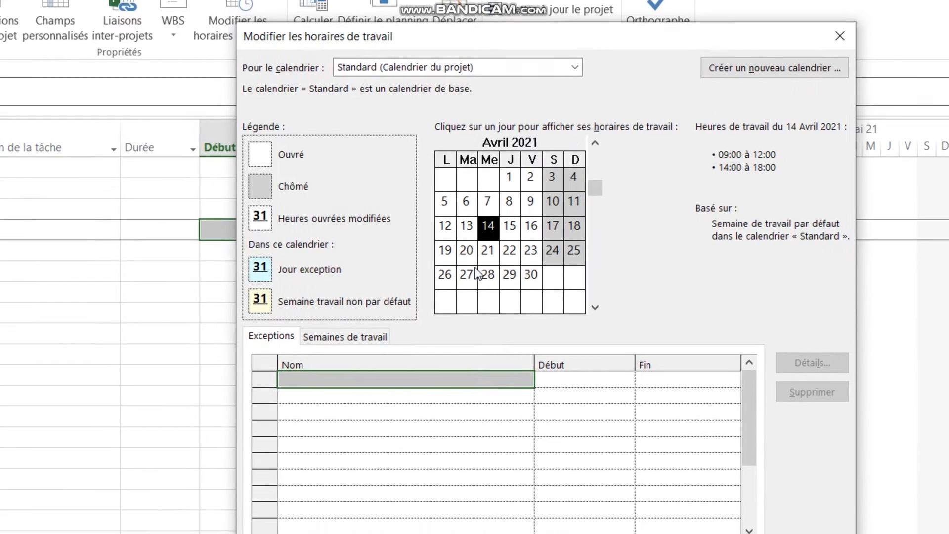
{"action": "left_click", "coordinate": [439, 292]}
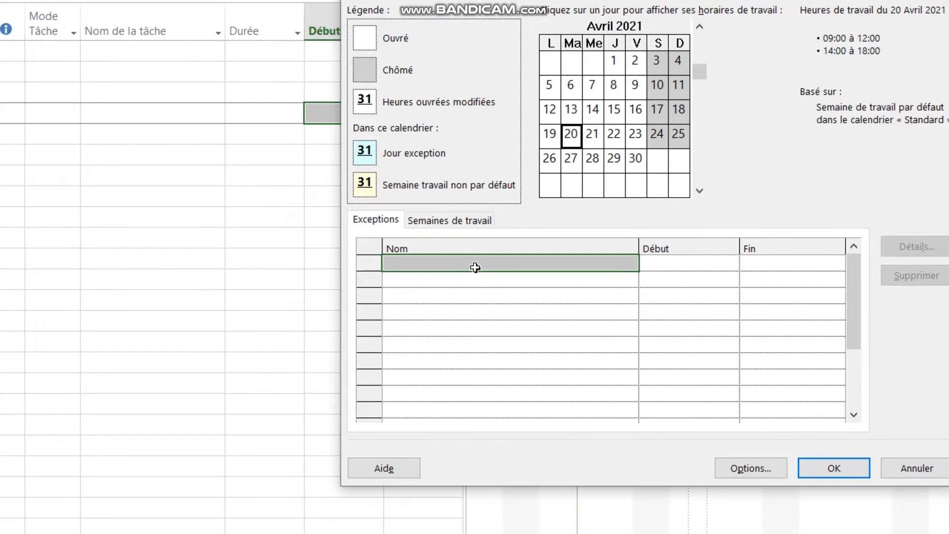
{"action": "left_click", "coordinate": [410, 351]}
{"action": "left_click", "coordinate": [476, 267]}
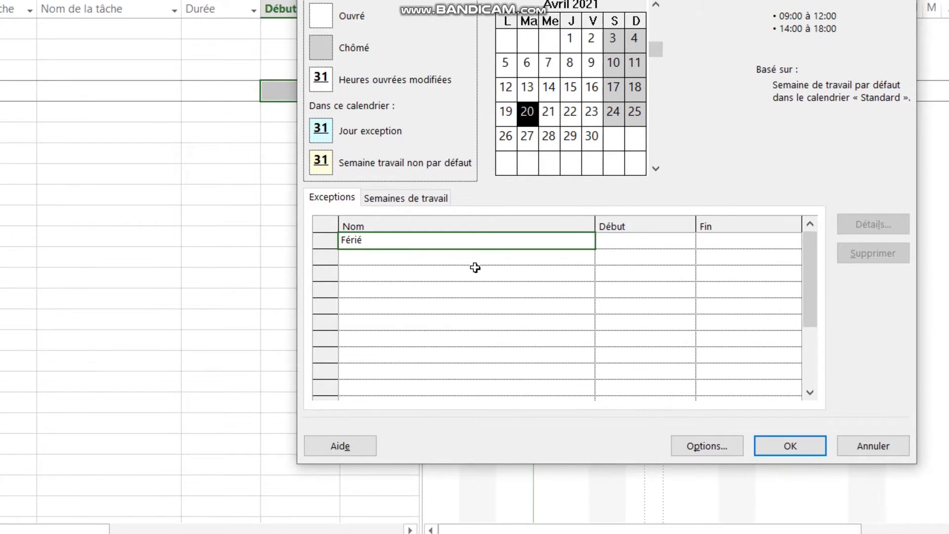
{"action": "key", "text": "Return"}
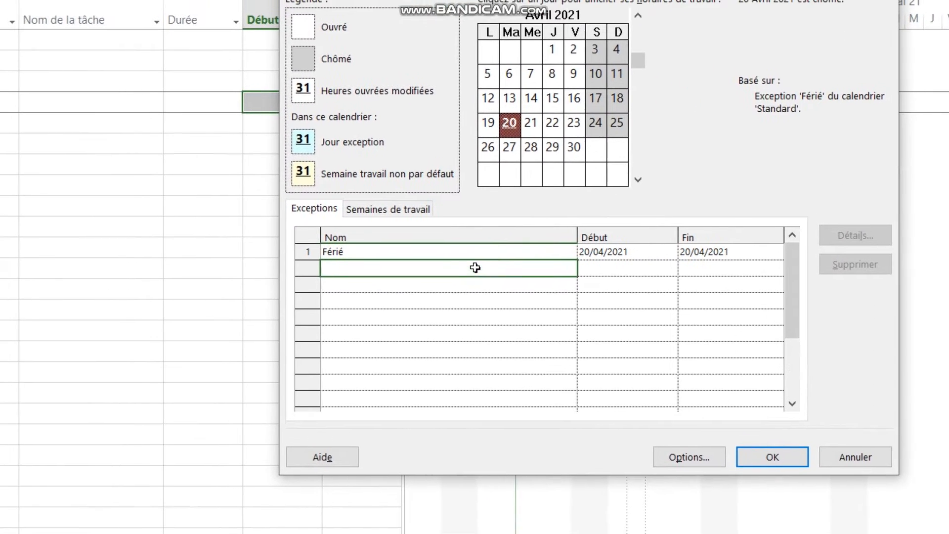
Check the working times of 20 and 21 April 2021 and the Férié exception in the Standard calendar.
{"action": "left_click", "coordinate": [405, 278]}
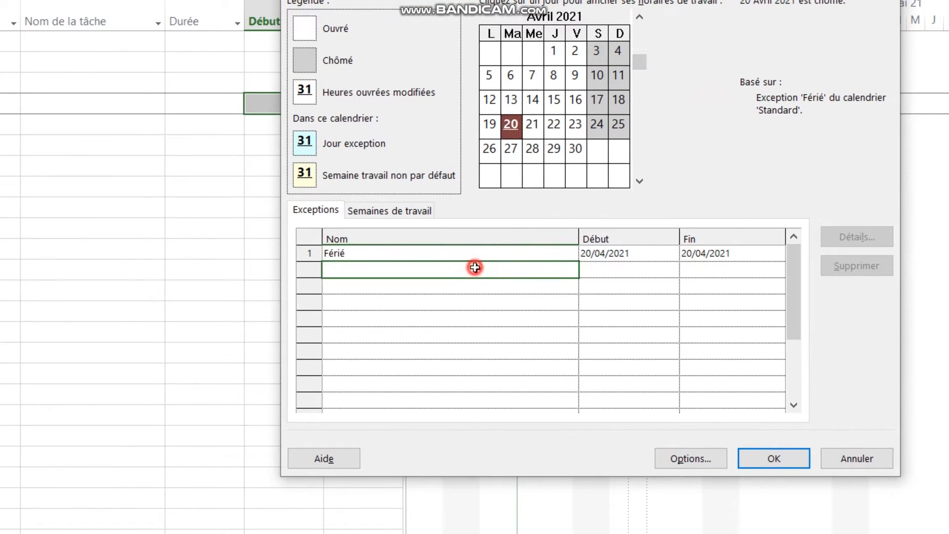
{"action": "left_click", "coordinate": [461, 251]}
{"action": "left_click", "coordinate": [453, 268]}
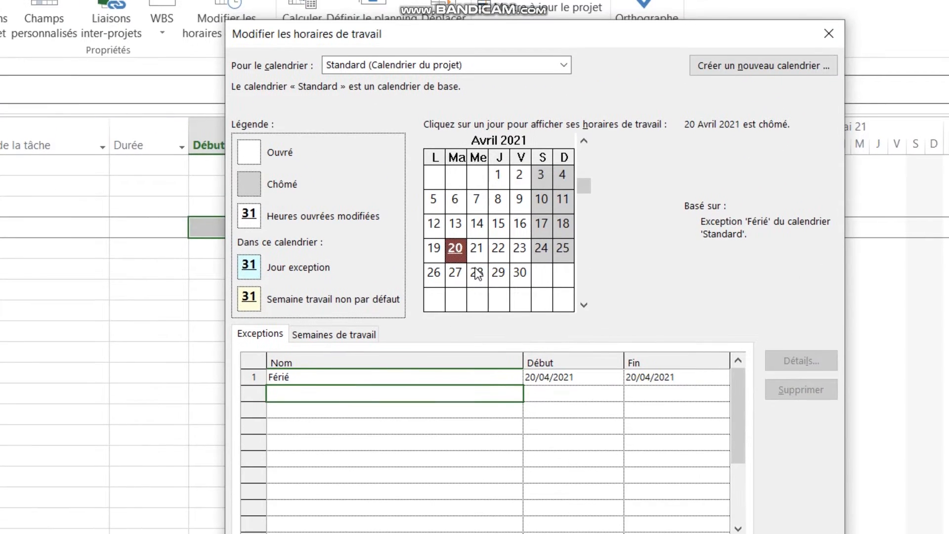
{"action": "left_click", "coordinate": [554, 151]}
{"action": "left_click", "coordinate": [476, 248]}
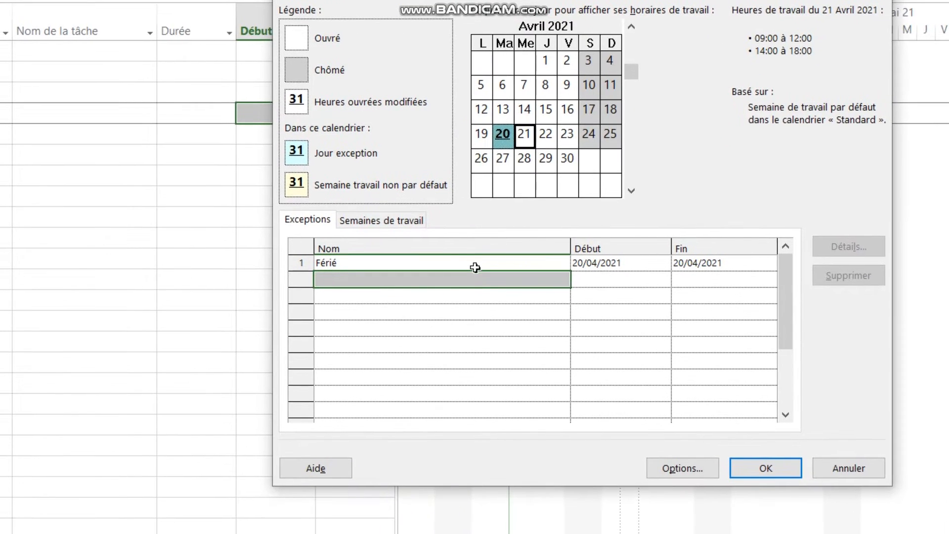
{"action": "left_click", "coordinate": [428, 360]}
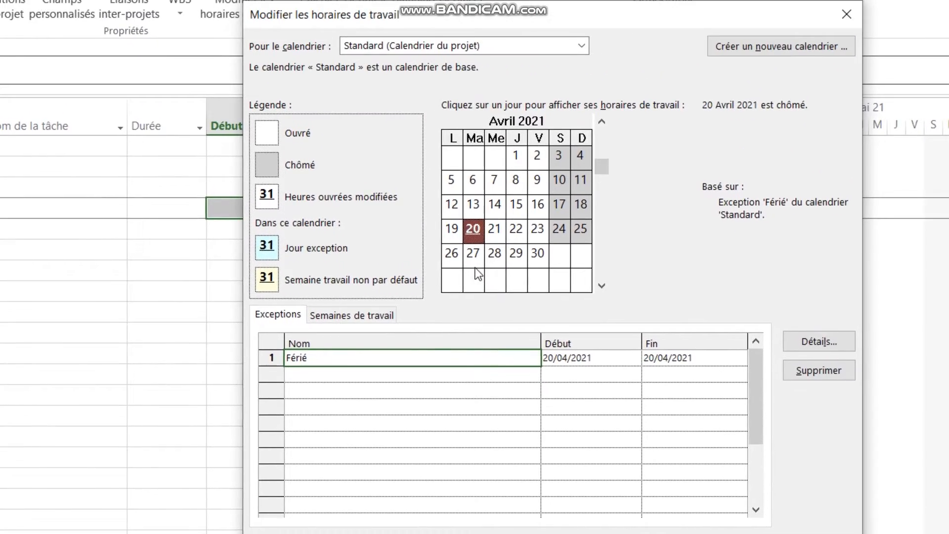
{"action": "left_click", "coordinate": [475, 267]}
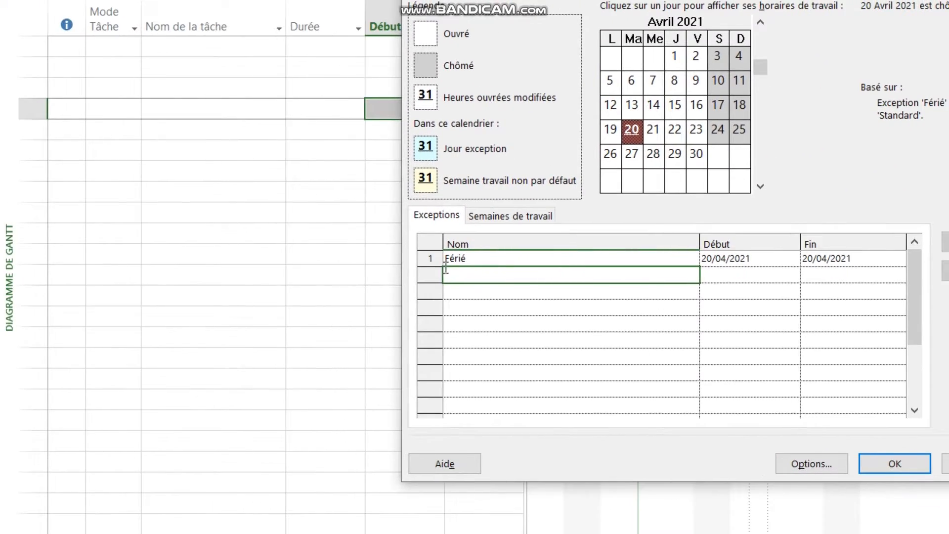
{"action": "left_click", "coordinate": [434, 267]}
{"action": "left_click", "coordinate": [430, 283]}
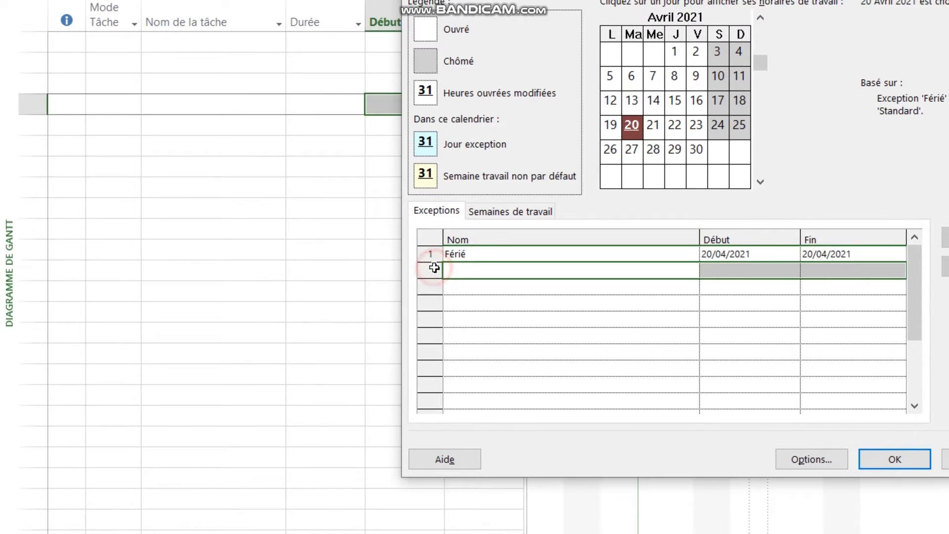
{"action": "left_click", "coordinate": [488, 287]}
{"action": "left_click", "coordinate": [520, 285]}
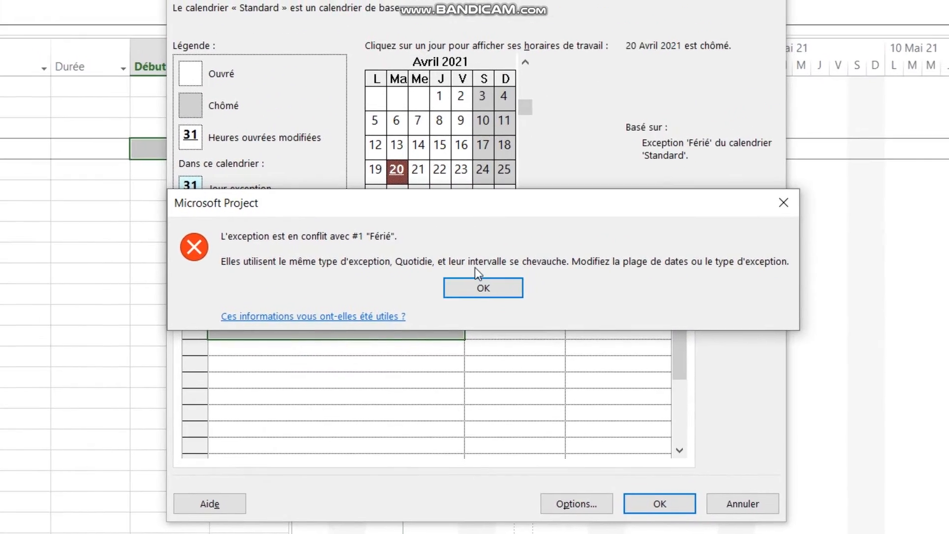
{"action": "left_click", "coordinate": [480, 287]}
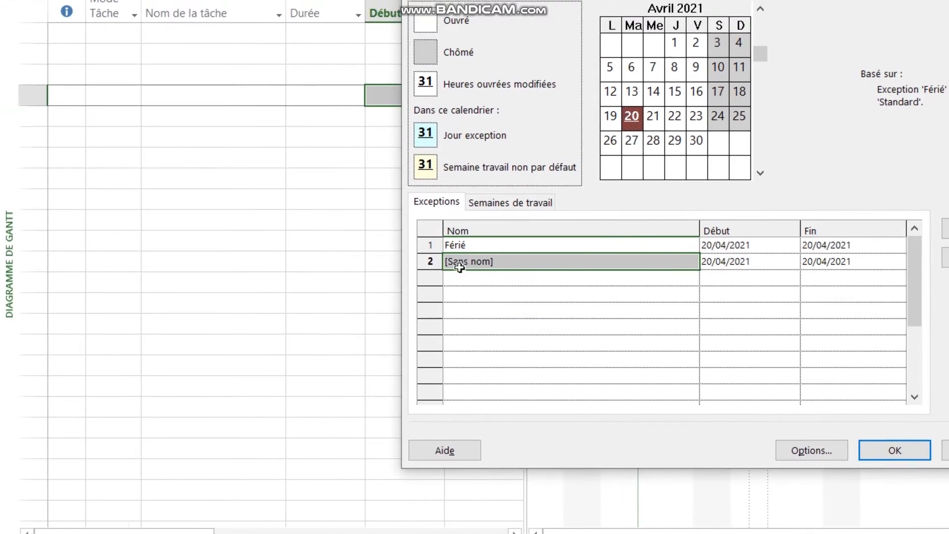
{"action": "left_click", "coordinate": [428, 265]}
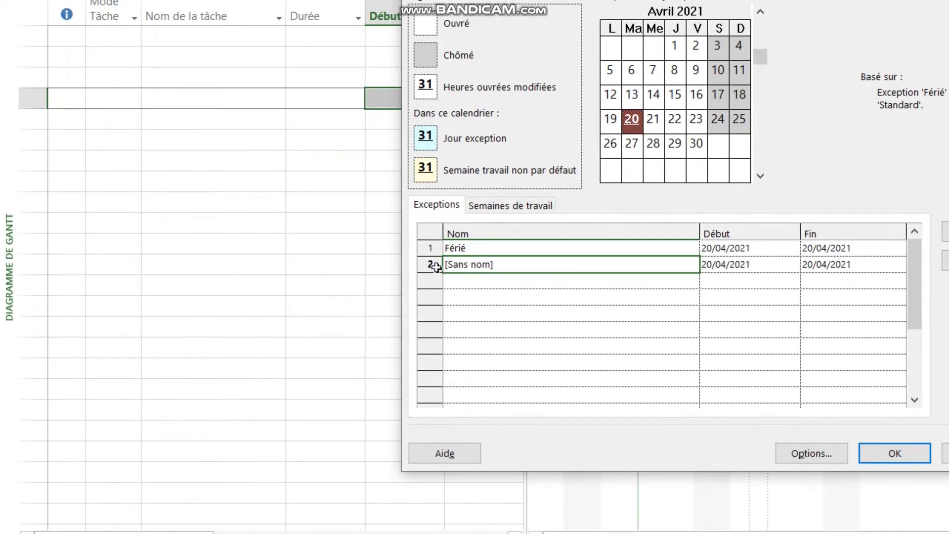
{"action": "double_click", "coordinate": [435, 267]}
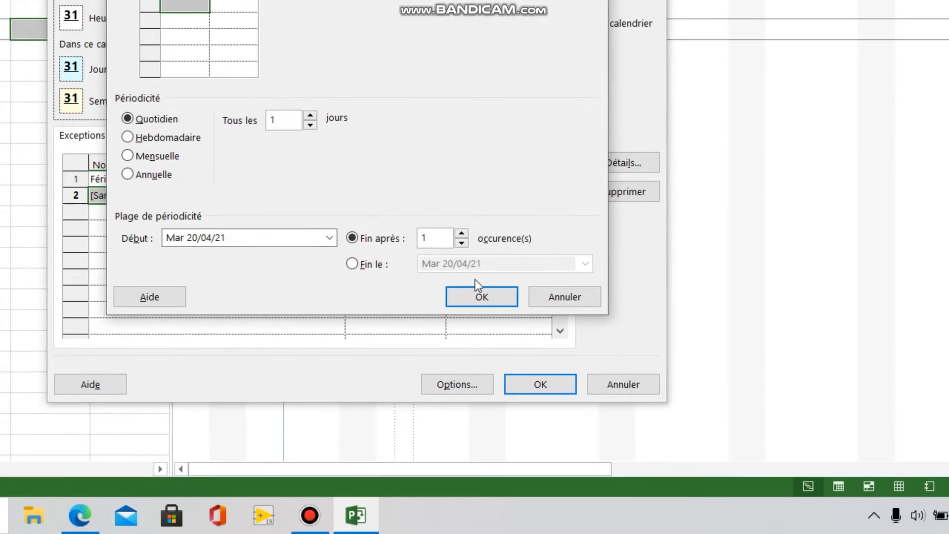
{"action": "left_click", "coordinate": [563, 297]}
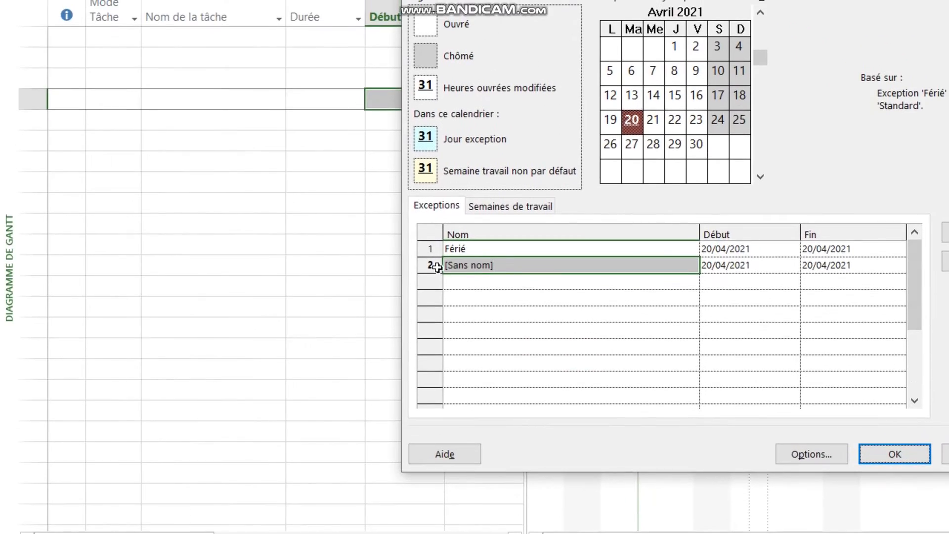
{"action": "left_click", "coordinate": [435, 267]}
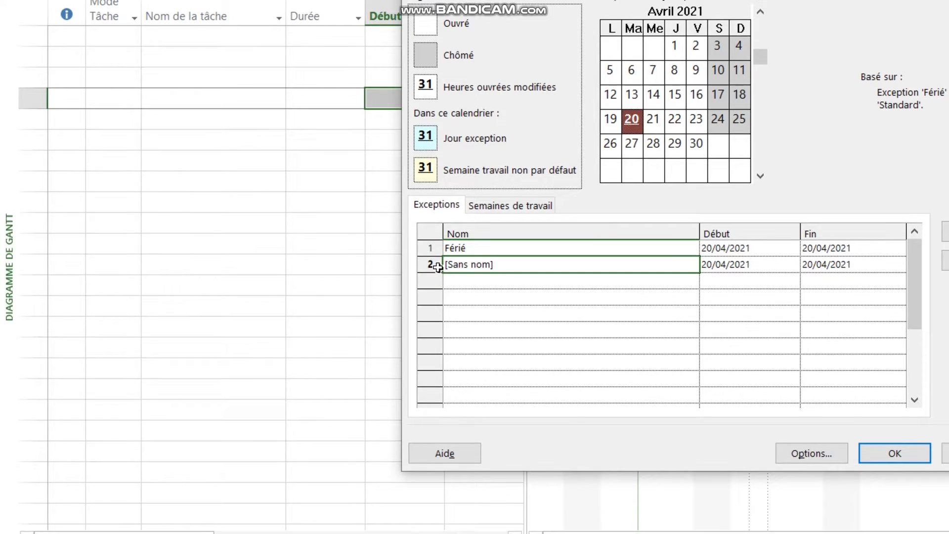
{"action": "key", "text": "Delete"}
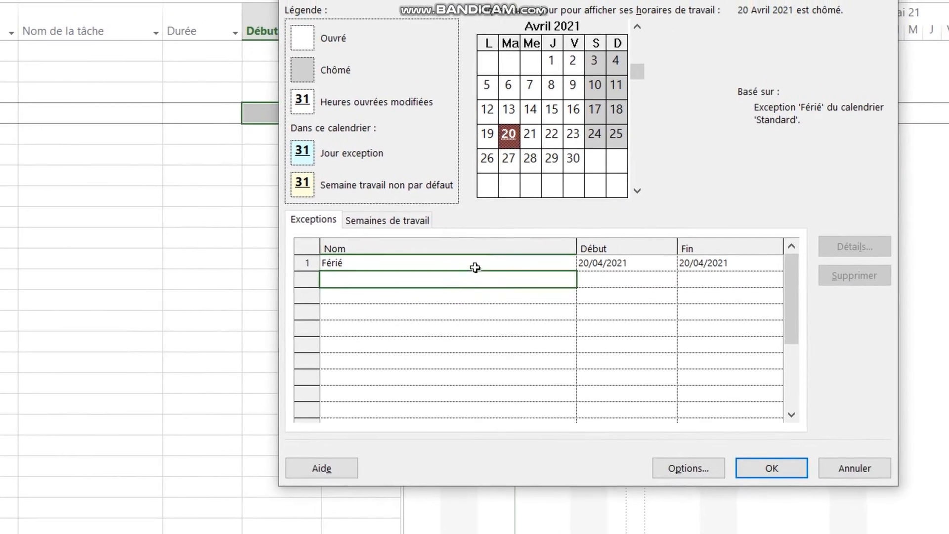
Add an exception named Désinfecter les bureaux covering 22 to 23 April 2021 to the Standard calendar.
{"action": "left_click", "coordinate": [635, 291]}
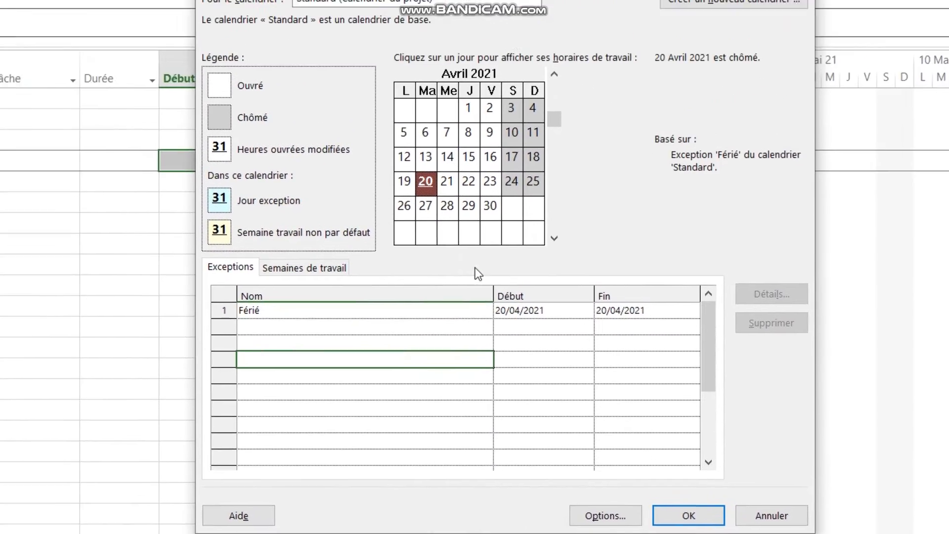
{"action": "left_click", "coordinate": [515, 97]}
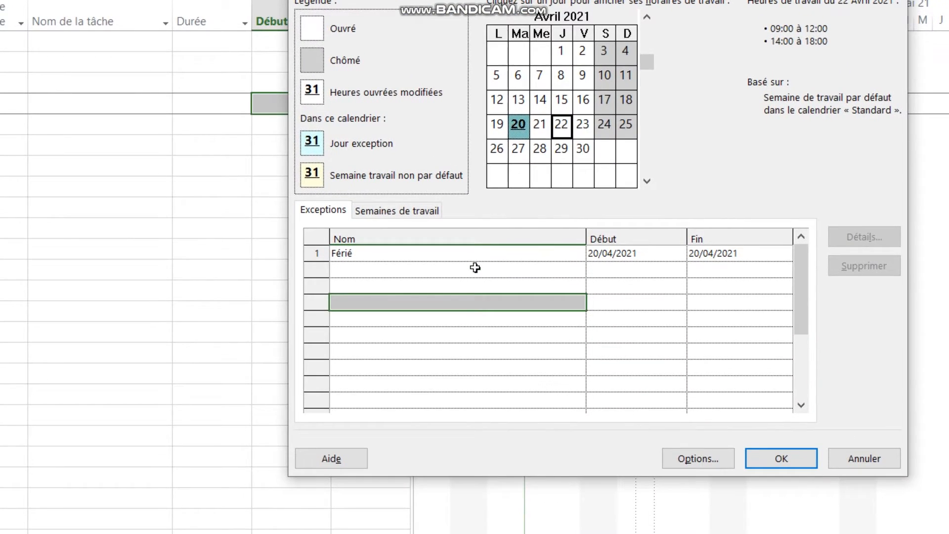
{"action": "left_click", "coordinate": [475, 268]}
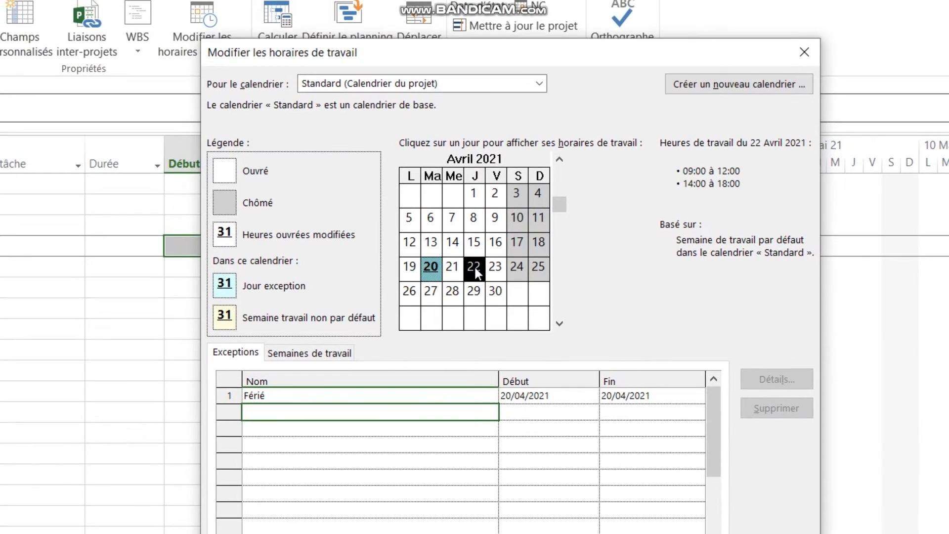
{"action": "left_click", "coordinate": [482, 256]}
{"action": "left_click", "coordinate": [473, 252]}
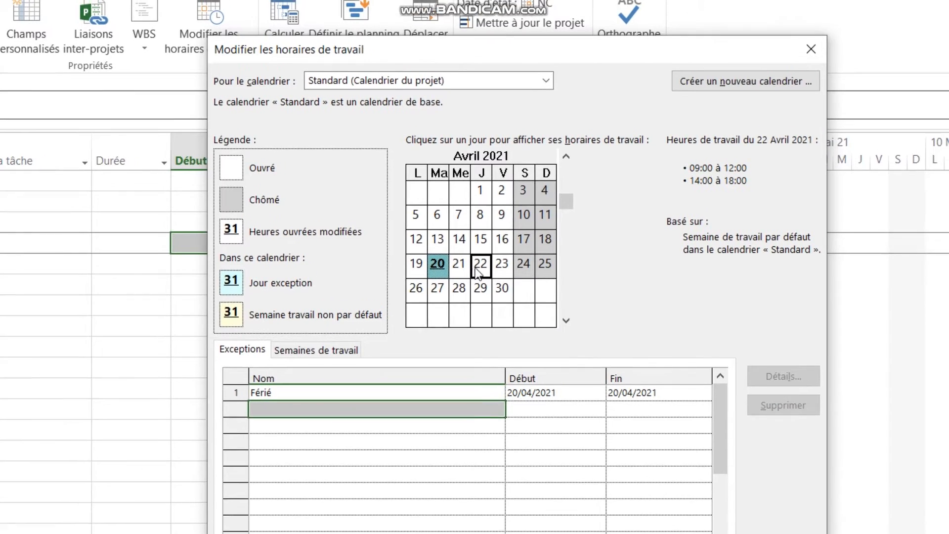
{"action": "left_click", "coordinate": [467, 271]}
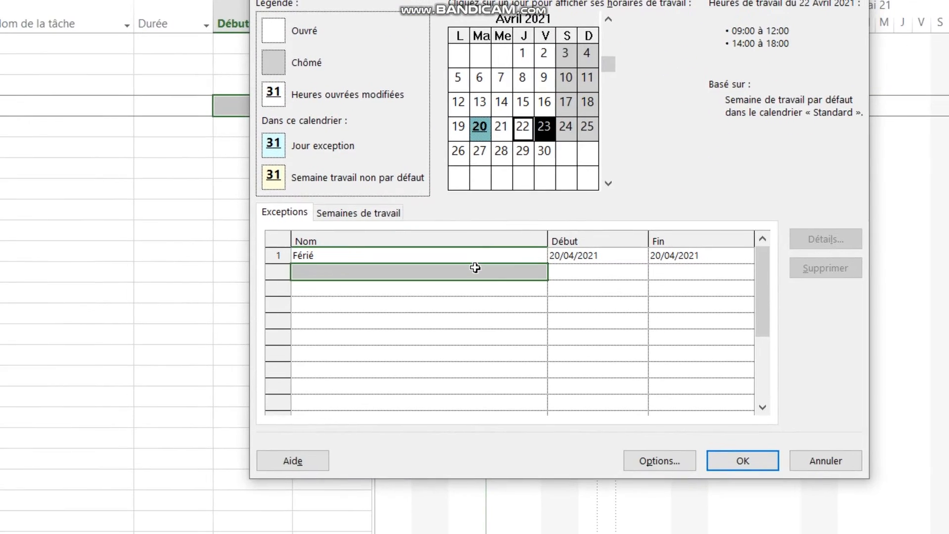
{"action": "left_click", "coordinate": [475, 270]}
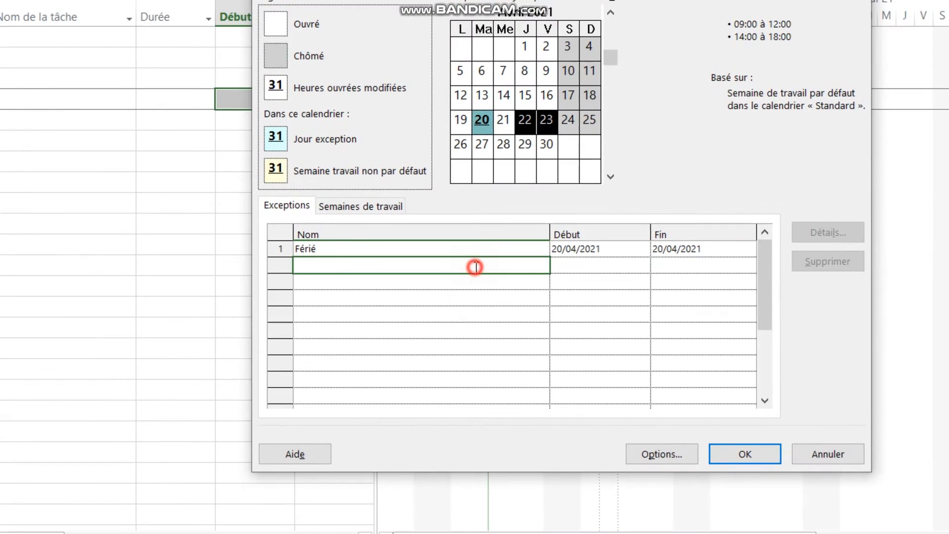
{"action": "left_click", "coordinate": [476, 267]}
{"action": "type", "text": "d"}
{"action": "key", "text": "BackSpace"}
{"action": "type", "text": "Désinfecter"}
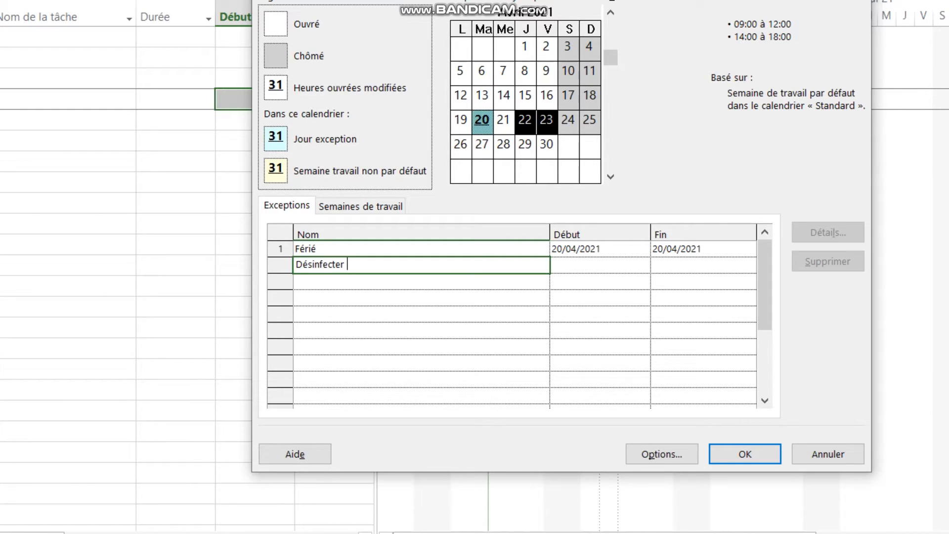
{"action": "type", "text": " les bureaux"}
{"action": "key", "text": "Return"}
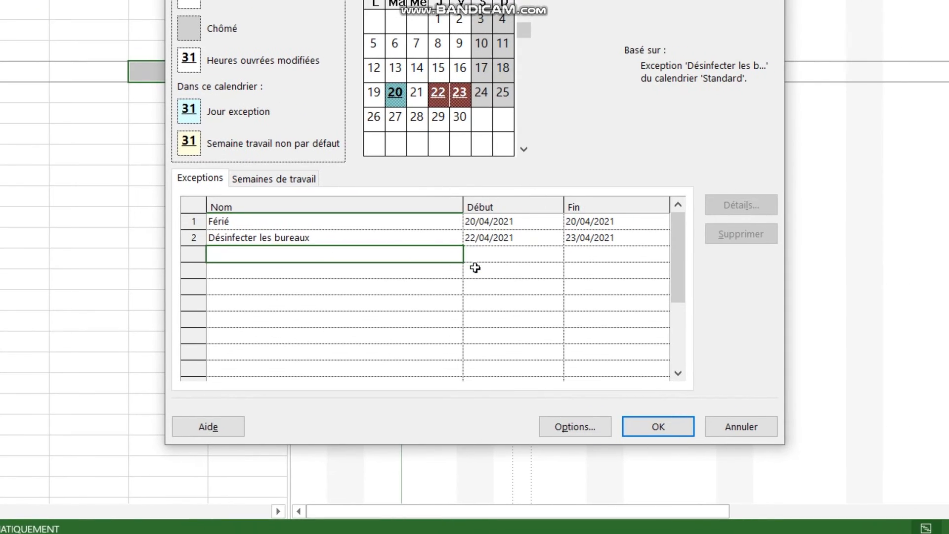
Try out working times instead of non-working time in the details of the Désinfecter les bureaux exception and discard the change.
{"action": "left_click", "coordinate": [475, 267]}
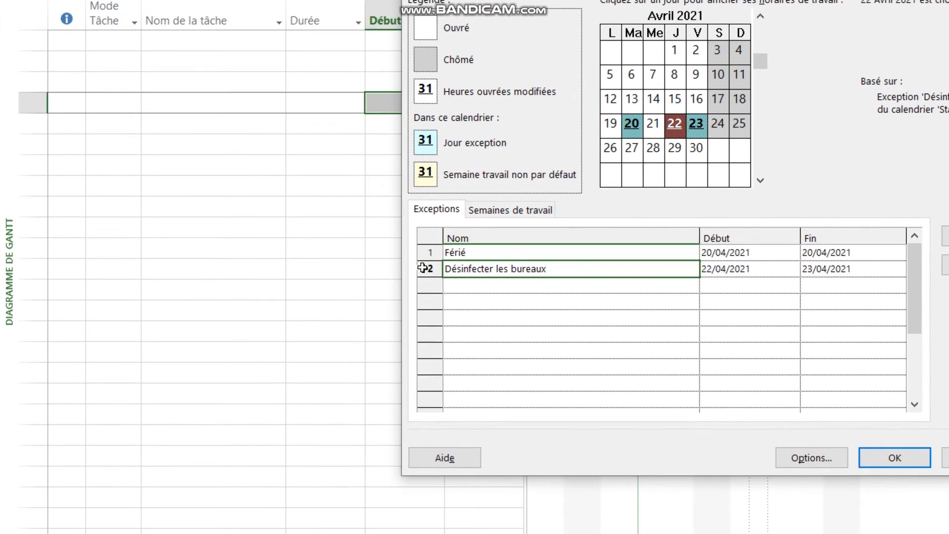
{"action": "left_click", "coordinate": [422, 267]}
{"action": "left_click", "coordinate": [946, 236]}
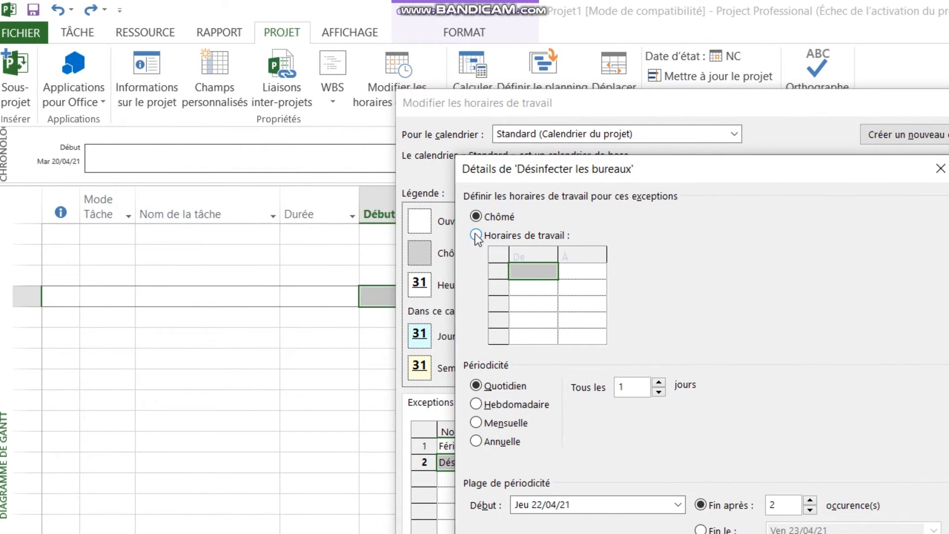
{"action": "left_click", "coordinate": [475, 235]}
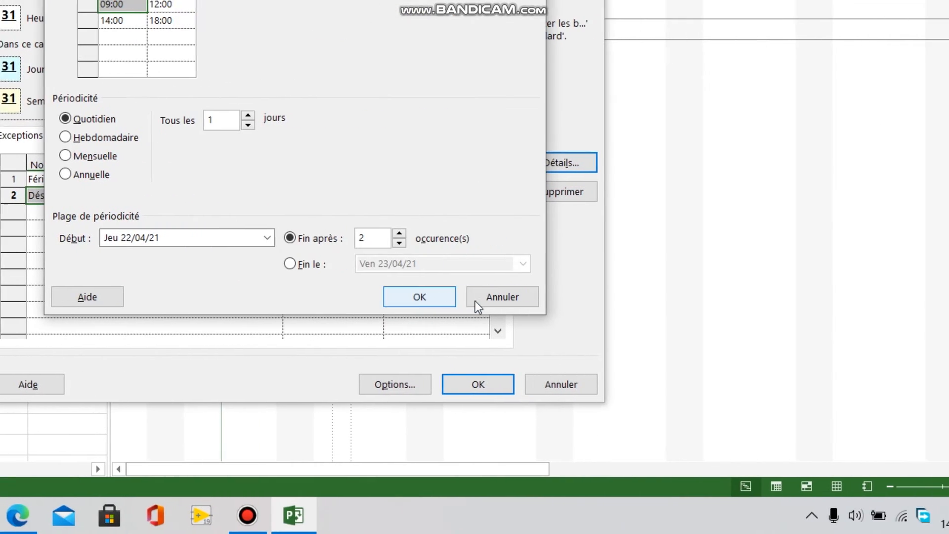
{"action": "left_click", "coordinate": [472, 296]}
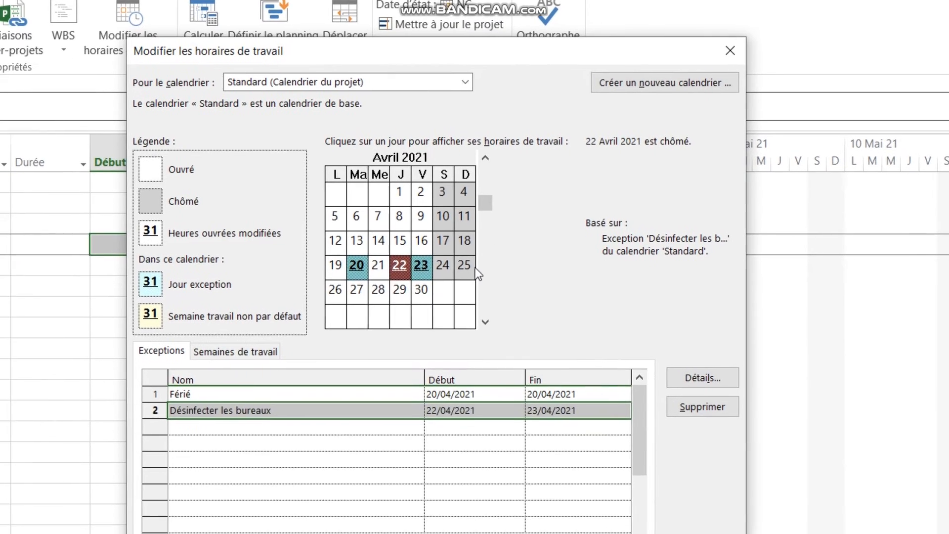
Add an unnamed exception on Sunday 25 April 2021 to the Standard calendar.
{"action": "left_click", "coordinate": [349, 314]}
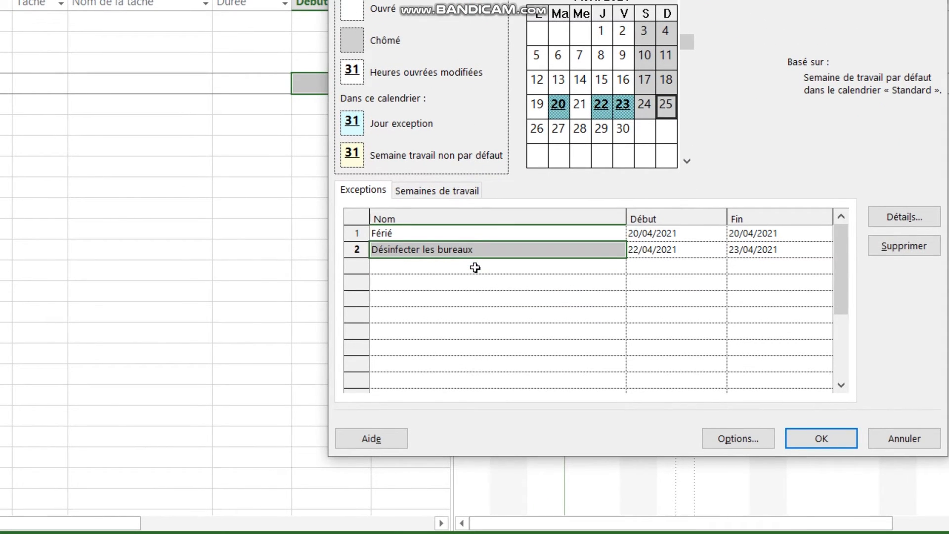
{"action": "left_click", "coordinate": [284, 426]}
{"action": "left_click", "coordinate": [476, 268]}
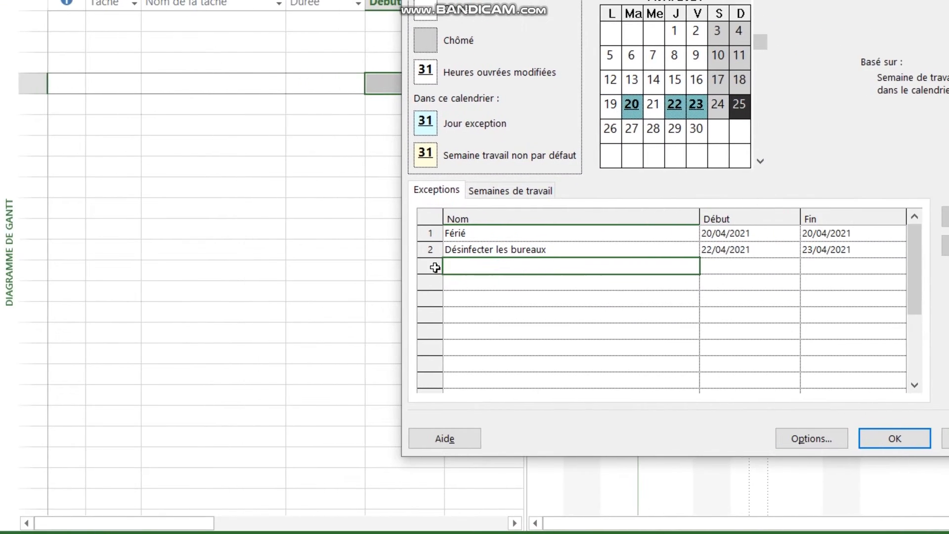
{"action": "left_click", "coordinate": [366, 268]}
{"action": "left_click", "coordinate": [424, 269]}
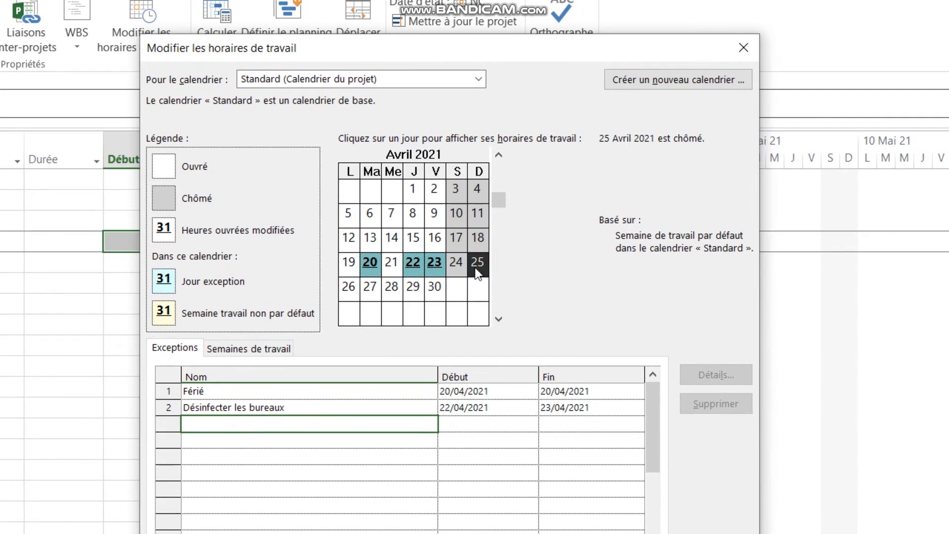
{"action": "left_click", "coordinate": [723, 106]}
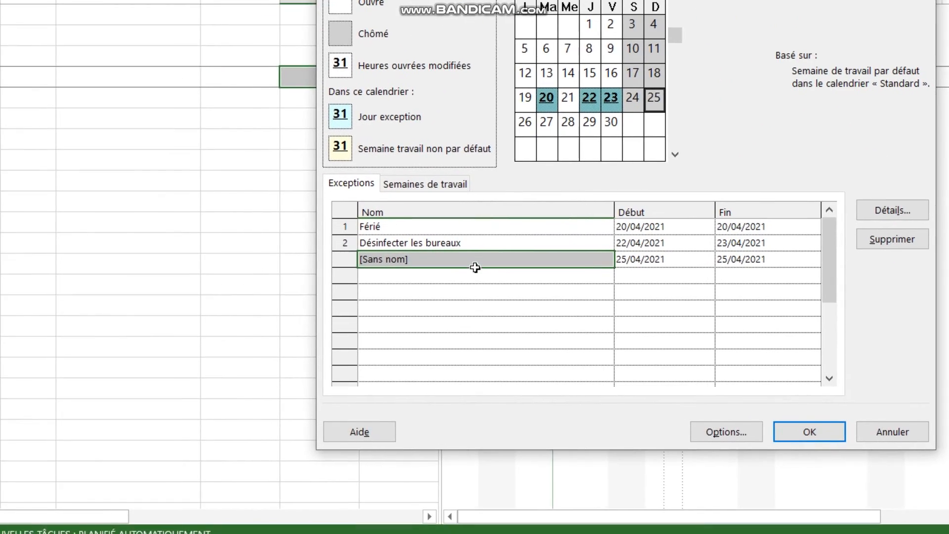
{"action": "double_click", "coordinate": [299, 424]}
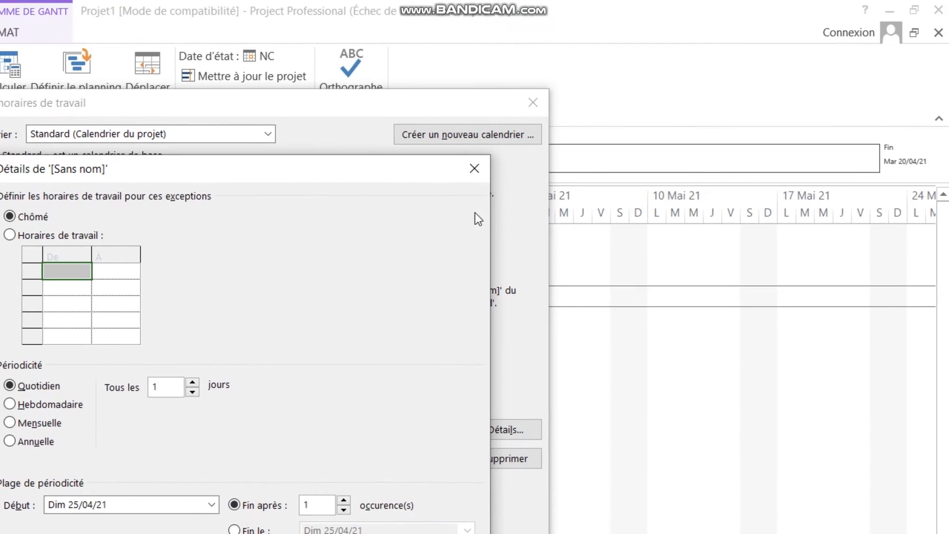
{"action": "left_click", "coordinate": [866, 0]}
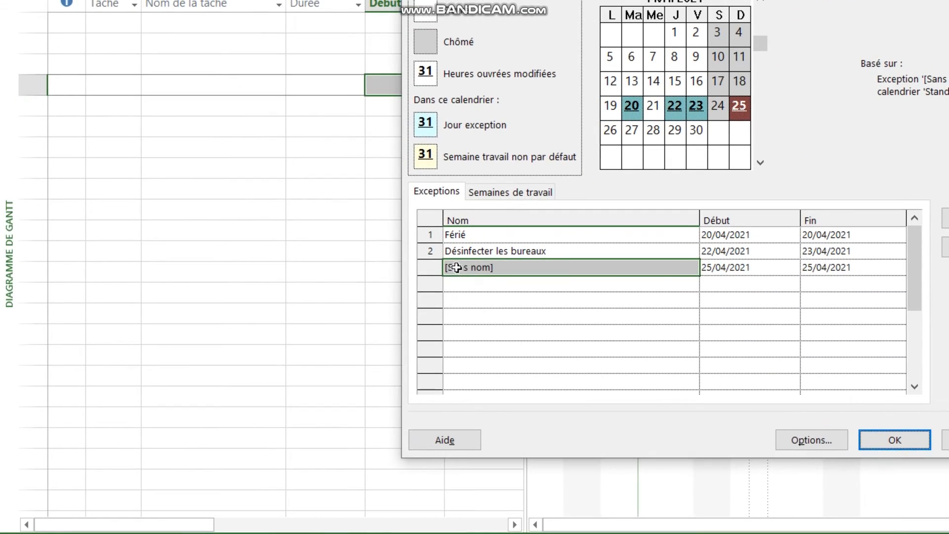
{"action": "left_click", "coordinate": [294, 267]}
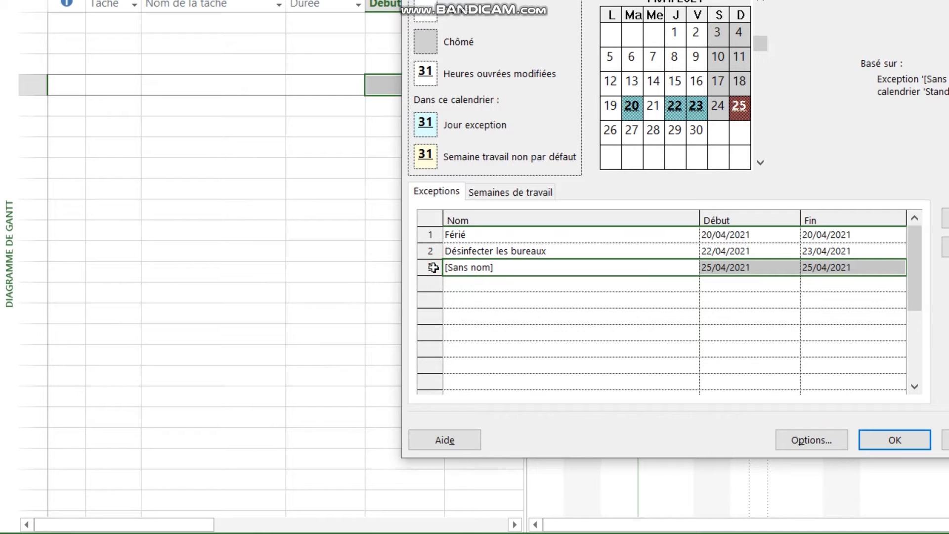
{"action": "left_click", "coordinate": [524, 300]}
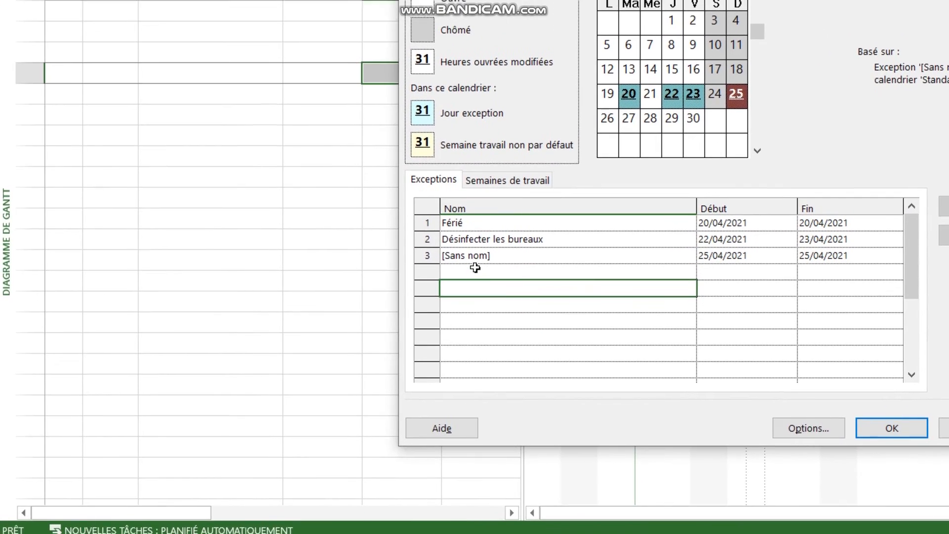
Rename the exception on 25 April 2021 as Réunion.
{"action": "left_click", "coordinate": [467, 255]}
{"action": "left_click", "coordinate": [428, 255]}
{"action": "key", "text": "BackSpace"}
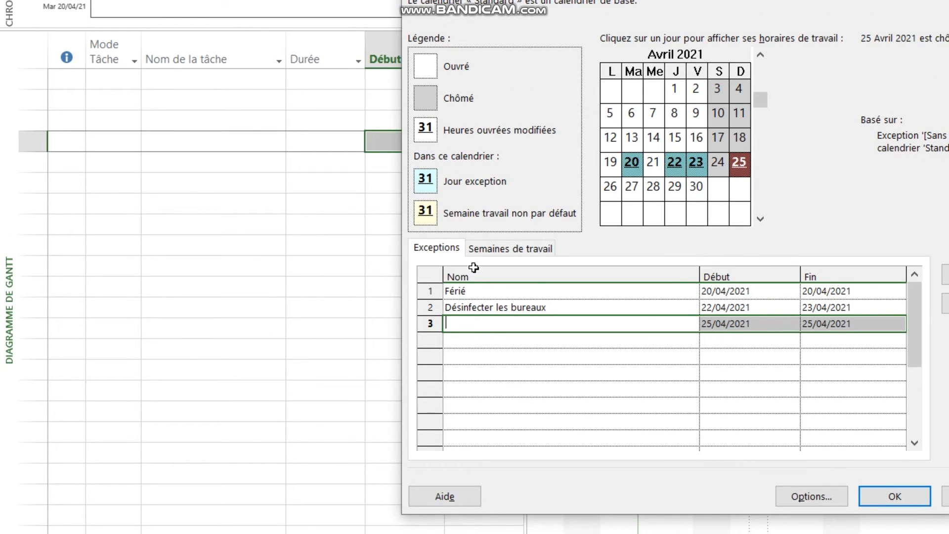
{"action": "type", "text": "Réunion excepti"}
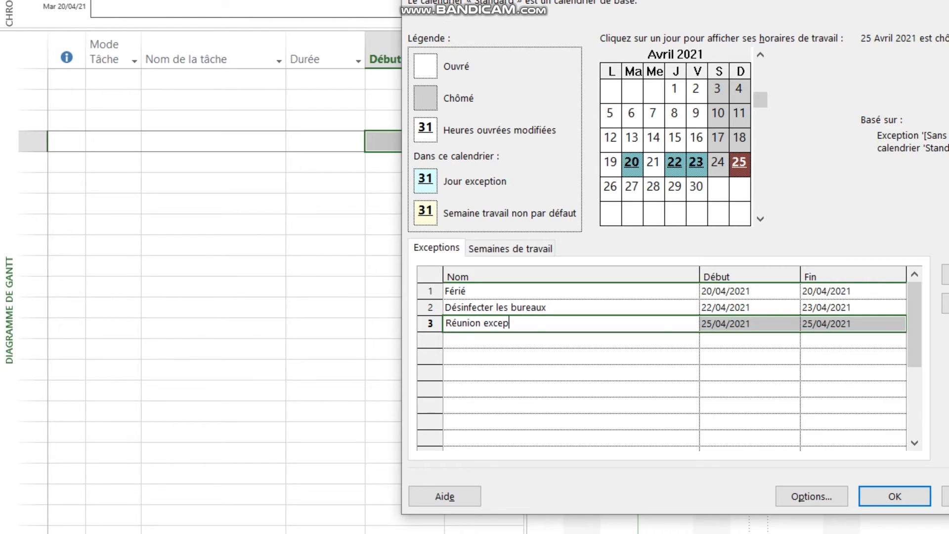
{"action": "type", "text": "onne"}
{"action": "key", "text": "BackSpace"}
{"action": "key", "text": "BackSpace"}
{"action": "key", "text": "BackSpace"}
{"action": "key", "text": "BackSpace"}
{"action": "key", "text": "BackSpace"}
{"action": "key", "text": "BackSpace"}
{"action": "key", "text": "BackSpace"}
{"action": "key", "text": "BackSpace"}
{"action": "key", "text": "BackSpace"}
{"action": "key", "text": "BackSpace"}
{"action": "key", "text": "BackSpace"}
{"action": "key", "text": "Return"}
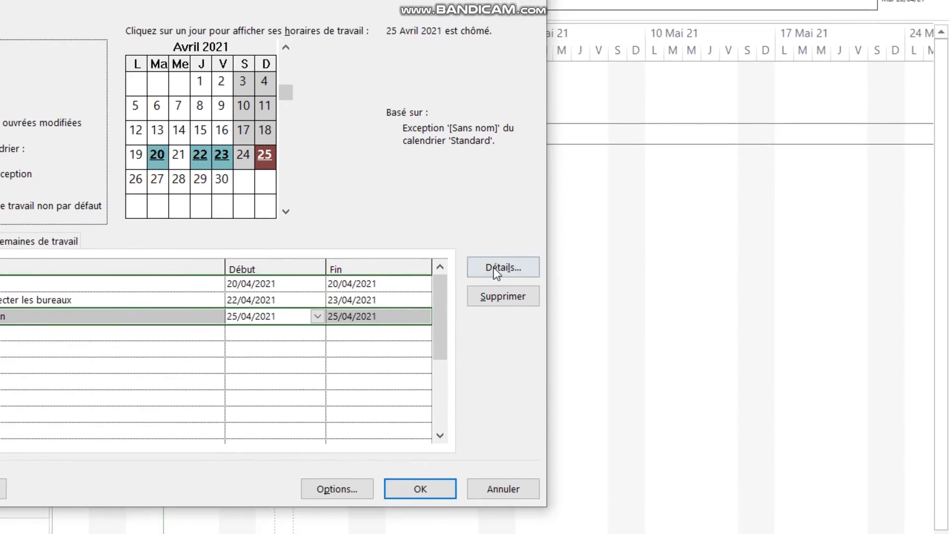
Make the Réunion exception a working day with only the 09:00 to 12:00 period and accept the calendar's working time changes.
{"action": "left_click", "coordinate": [709, 373]}
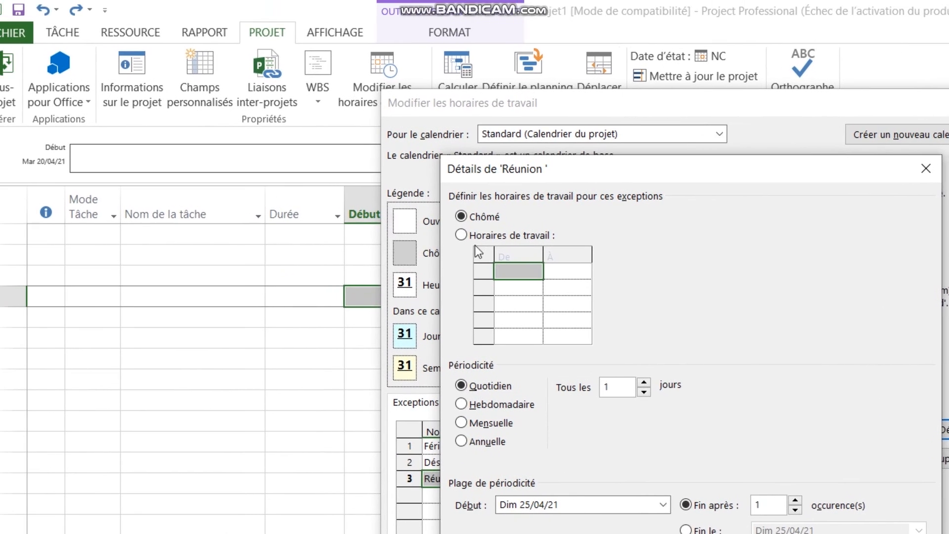
{"action": "left_click", "coordinate": [312, 170]}
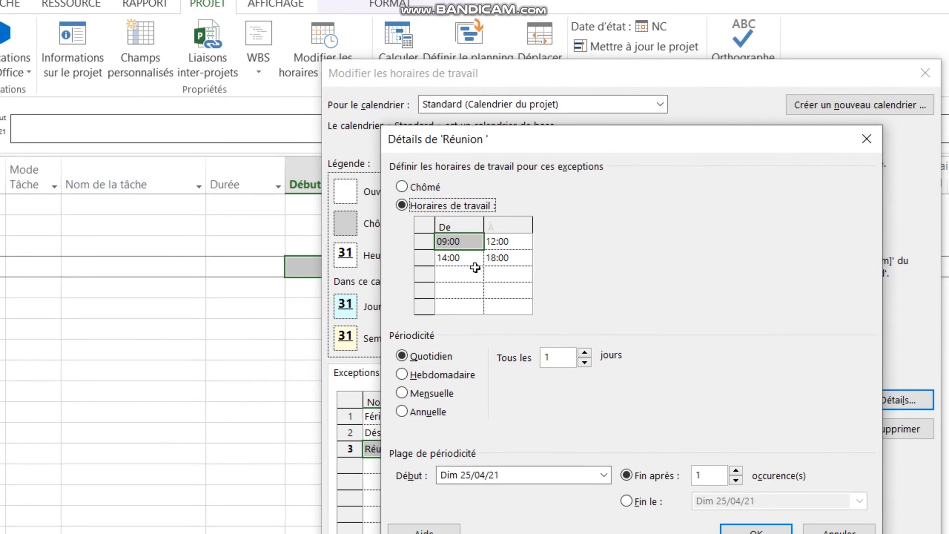
{"action": "left_click", "coordinate": [474, 264]}
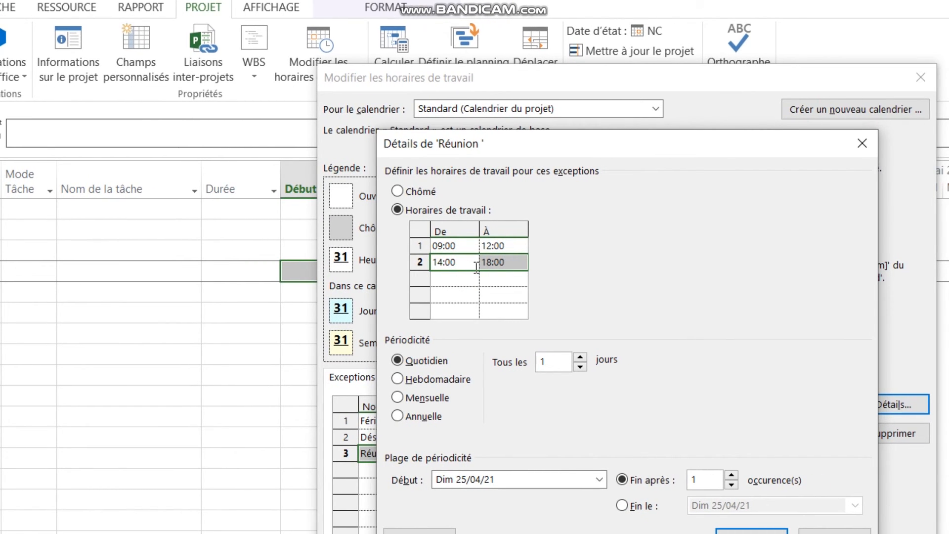
{"action": "key", "text": "Delete"}
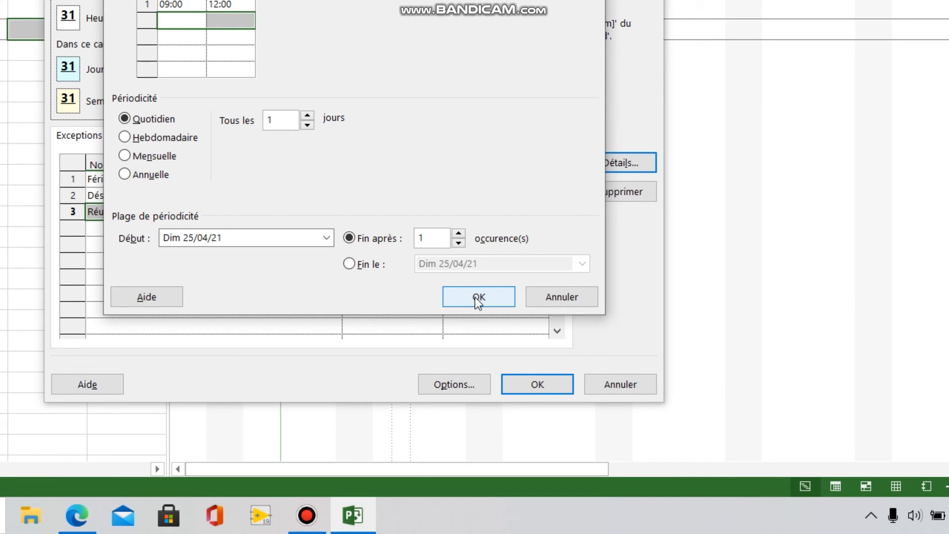
{"action": "left_click", "coordinate": [479, 299]}
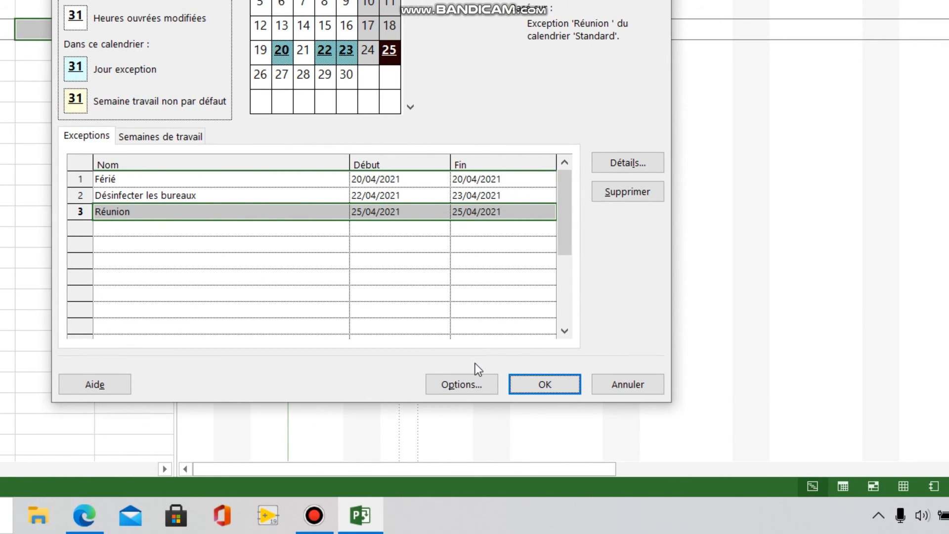
{"action": "left_click", "coordinate": [521, 385]}
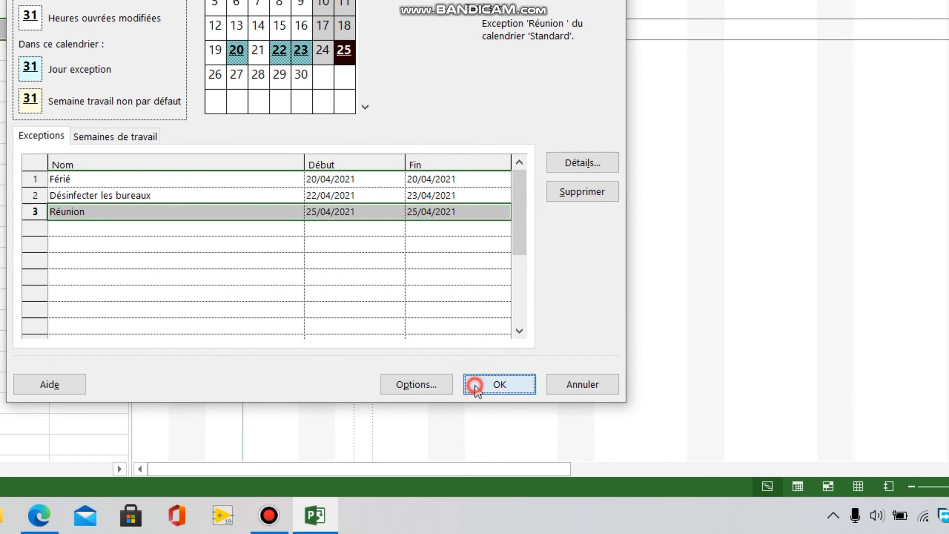
{"action": "left_click", "coordinate": [276, 516]}
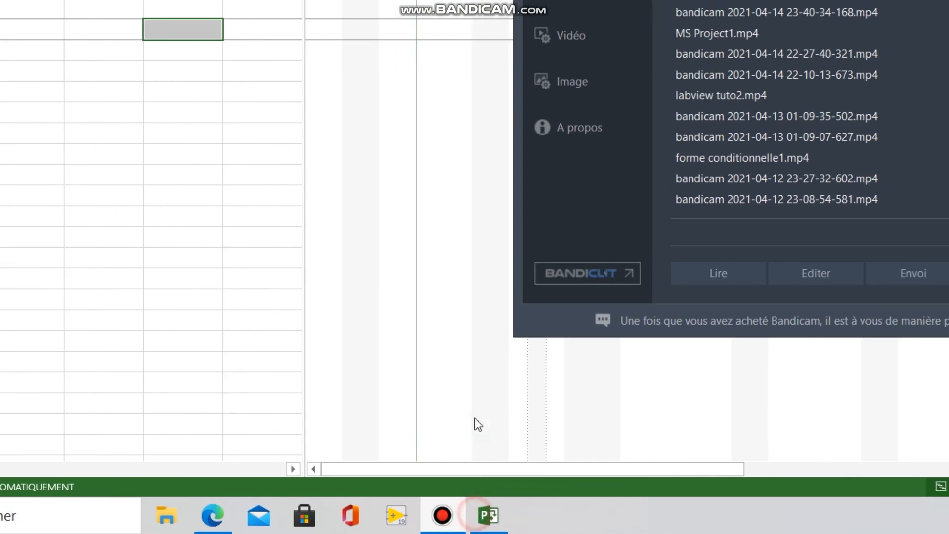